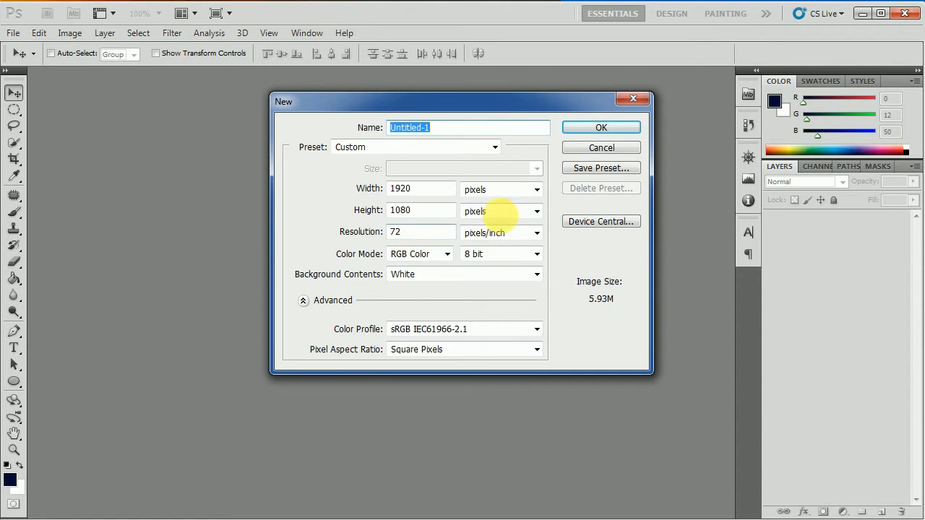
Create the blank white 1920×1080 document and fit the whole canvas in the window.
click(601, 128)
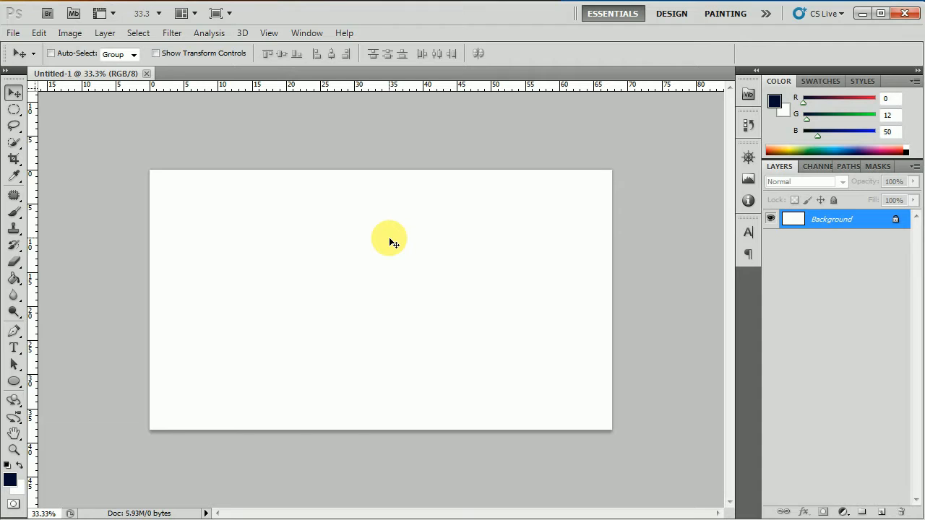
key(ctrl+0)
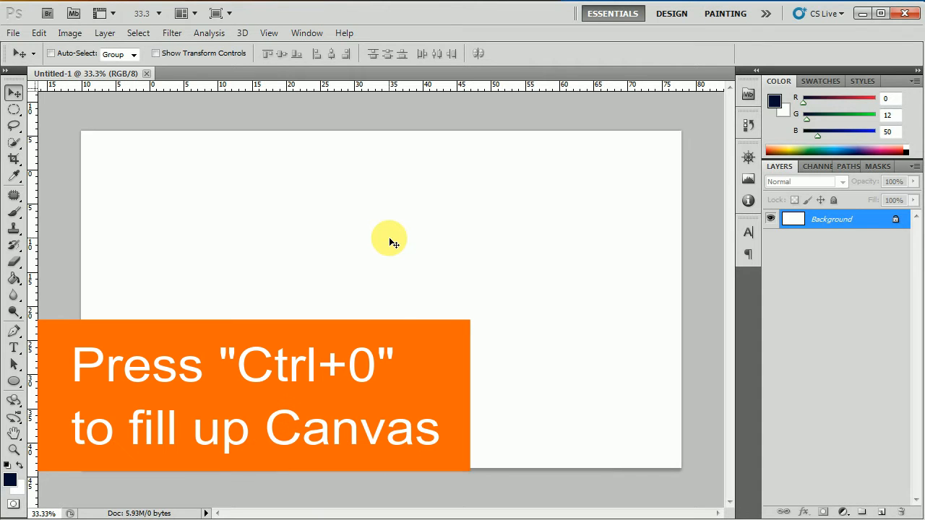
key(ctrl+0)
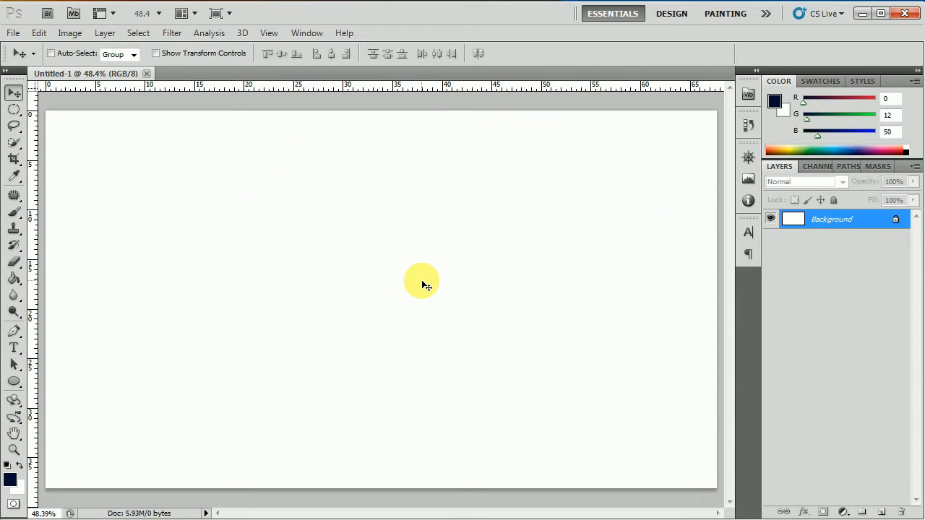
Type 'ILLUSTRATION' on the canvas and drag it toward the centre.
click(15, 348)
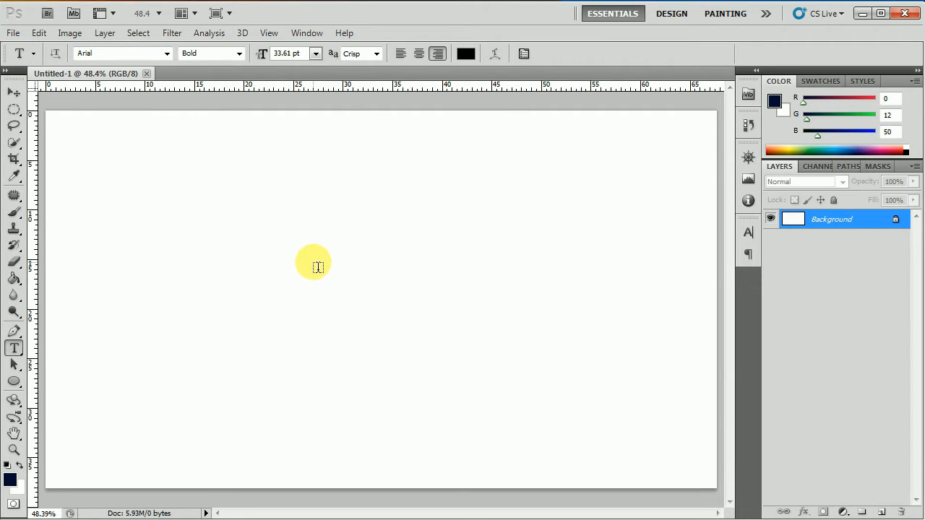
click(346, 271)
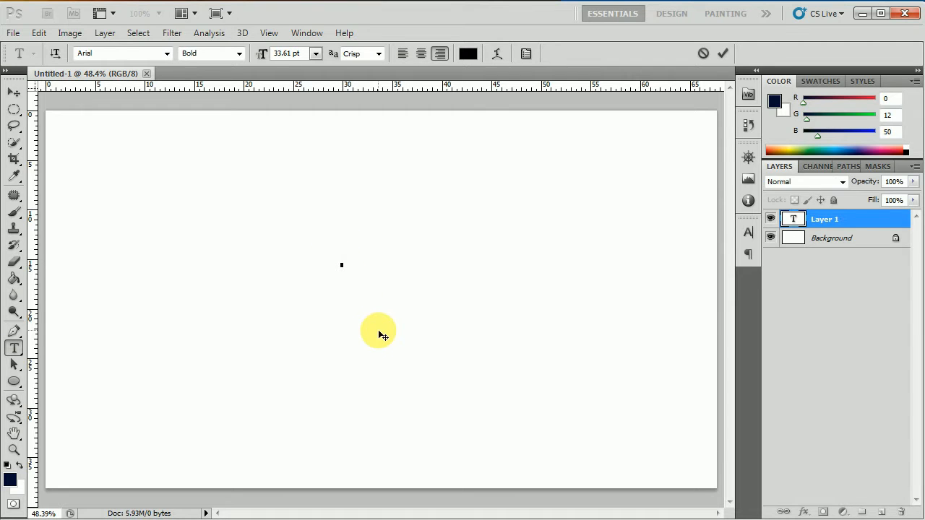
text(ILLUSTRATION)
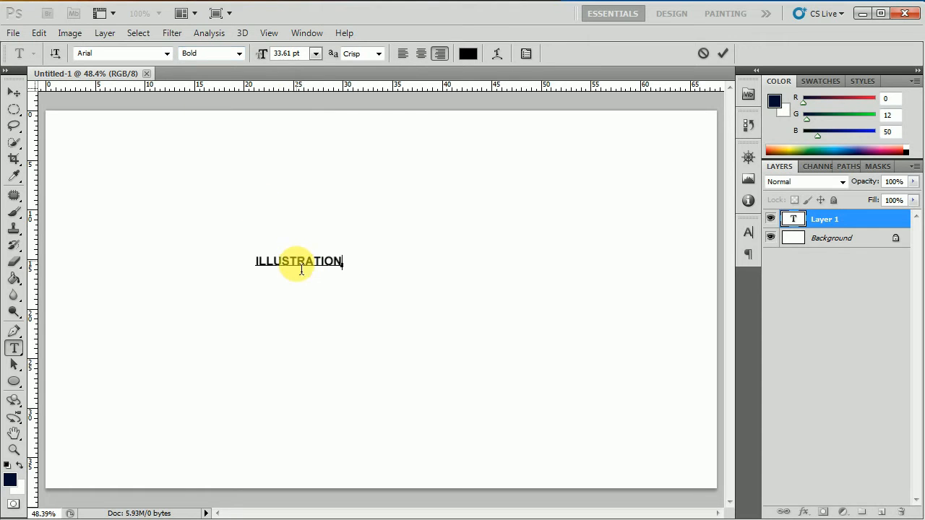
click(14, 93)
drag(316, 264, 423, 248)
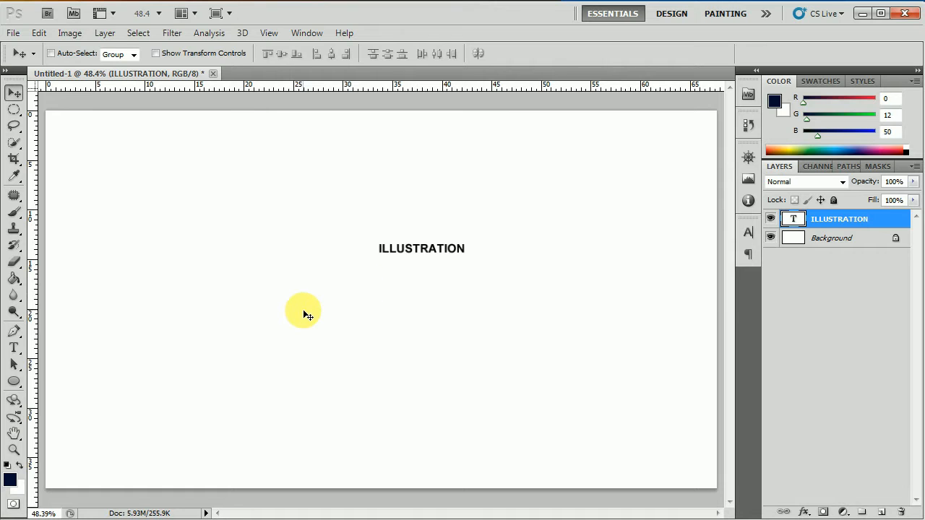
Enlarge the ILLUSTRATION text to 72 pt and centre it on the canvas.
click(14, 348)
click(434, 248)
key(ctrl+a)
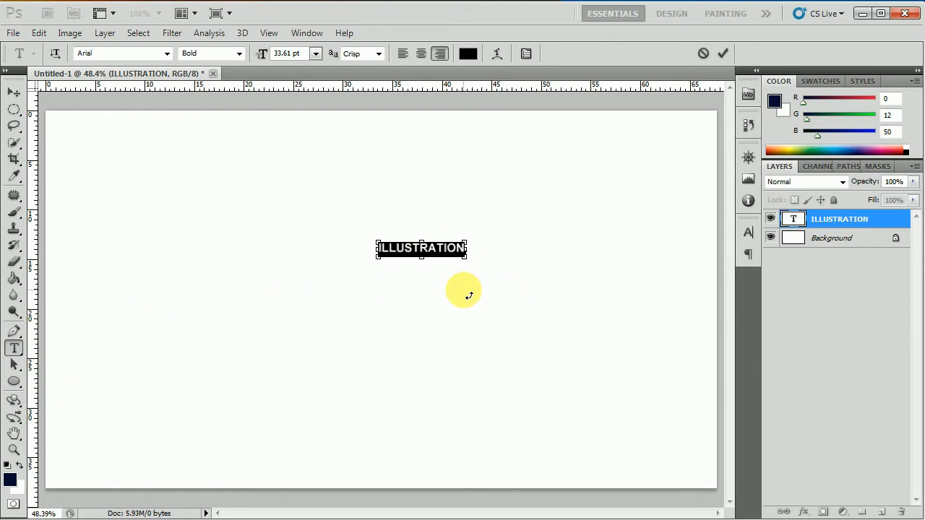
click(316, 53)
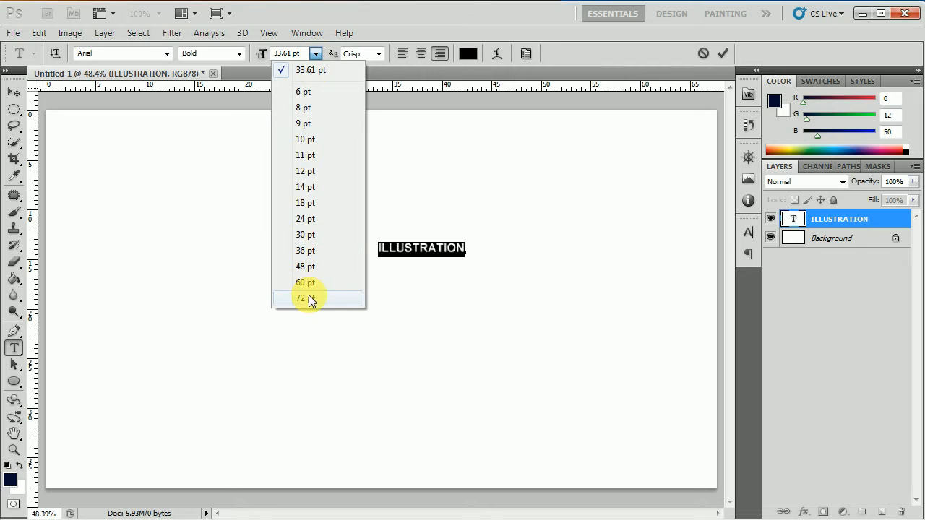
click(311, 296)
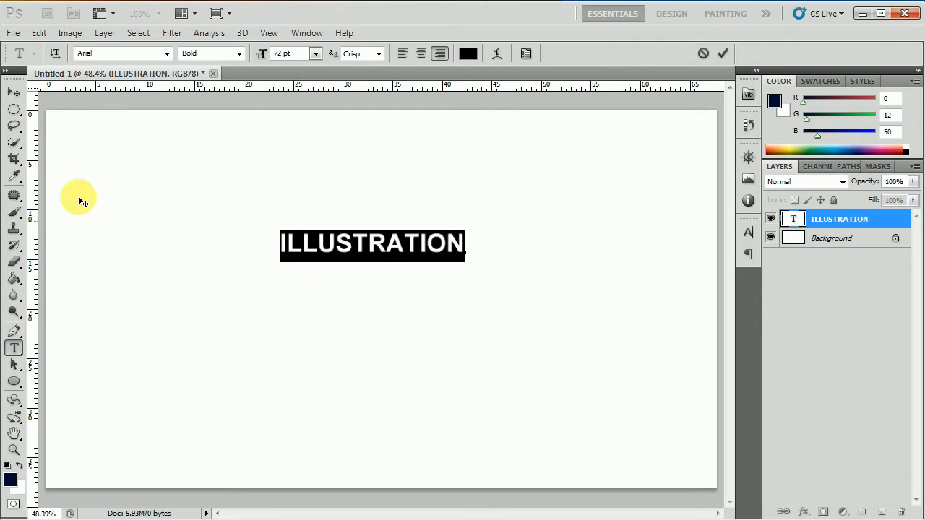
click(14, 92)
drag(396, 248, 499, 238)
Rename the text layer to 'ILLUSTRATION center'.
right_click(875, 222)
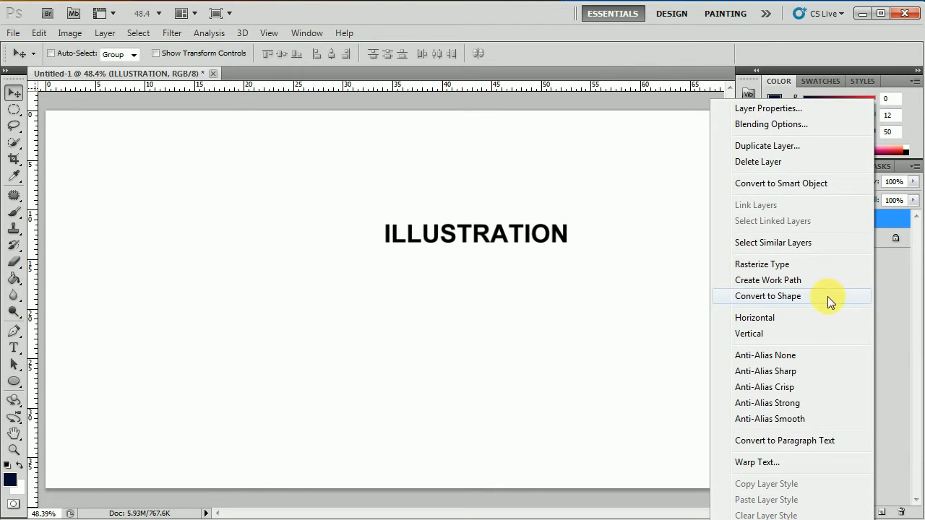
double_click(871, 223)
key(Right)
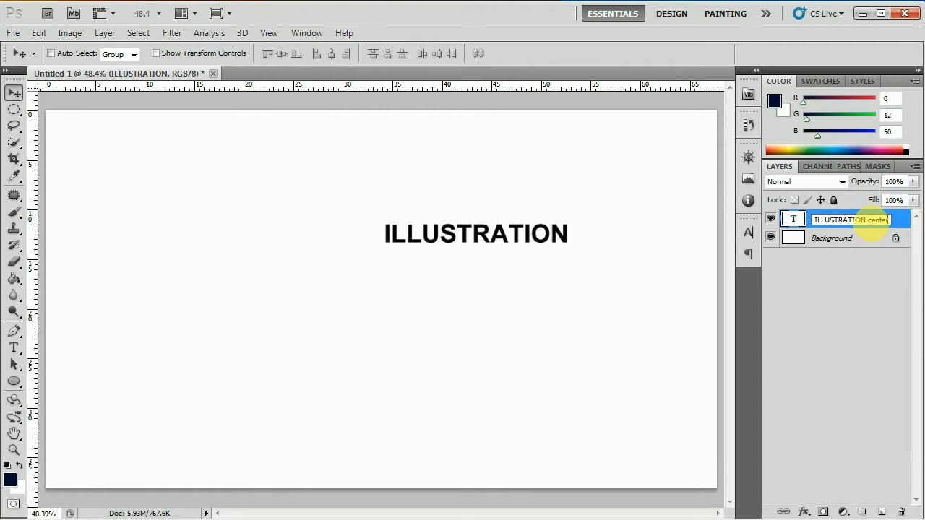
click(856, 292)
Duplicate the ILLUSTRATION center layer and name the copy 'ILLUSTRATION top'.
click(865, 220)
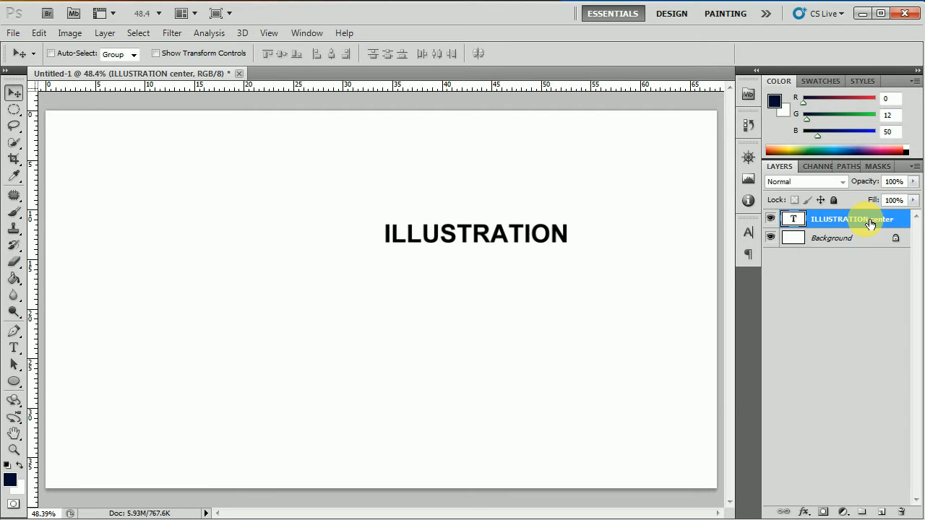
right_click(865, 219)
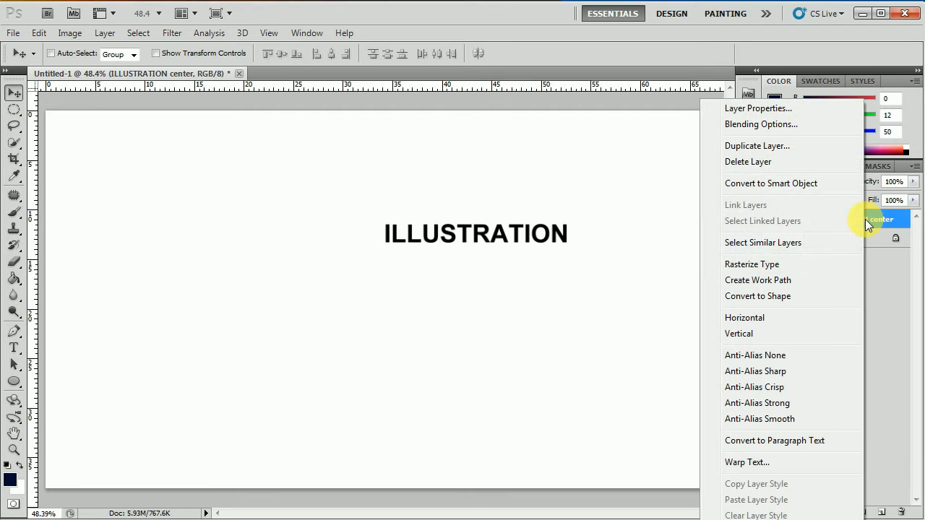
click(769, 148)
click(588, 166)
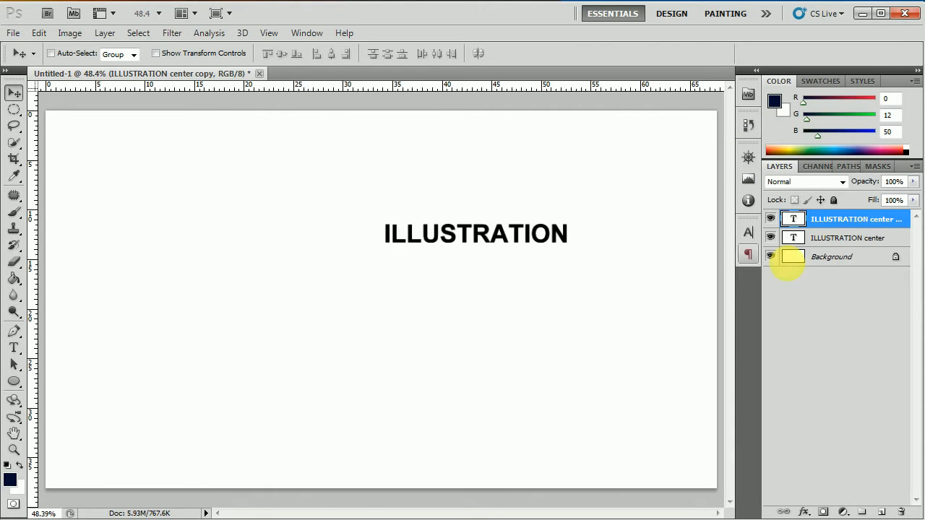
double_click(892, 219)
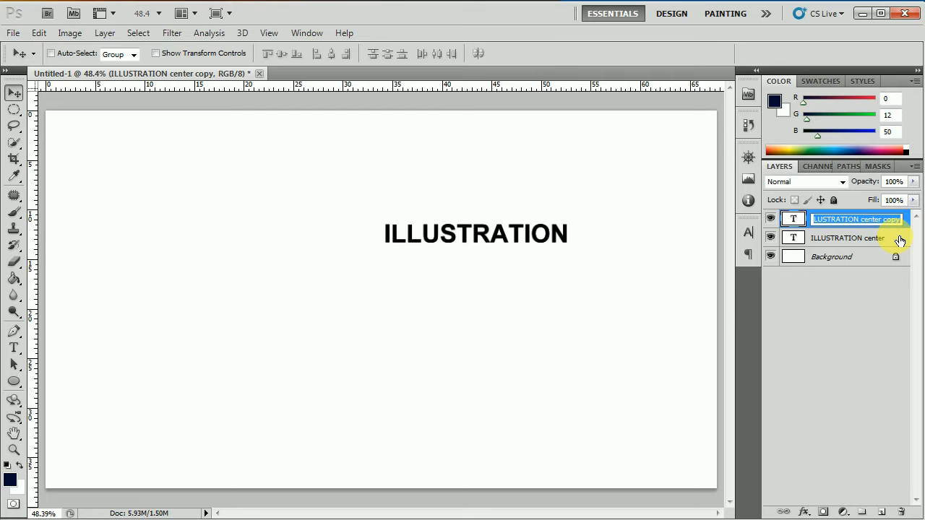
key(Right)
key(BackSpace)
key(BackSpace)
key(BackSpace)
key(BackSpace)
key(BackSpace)
key(BackSpace)
key(BackSpace)
key(BackSpace)
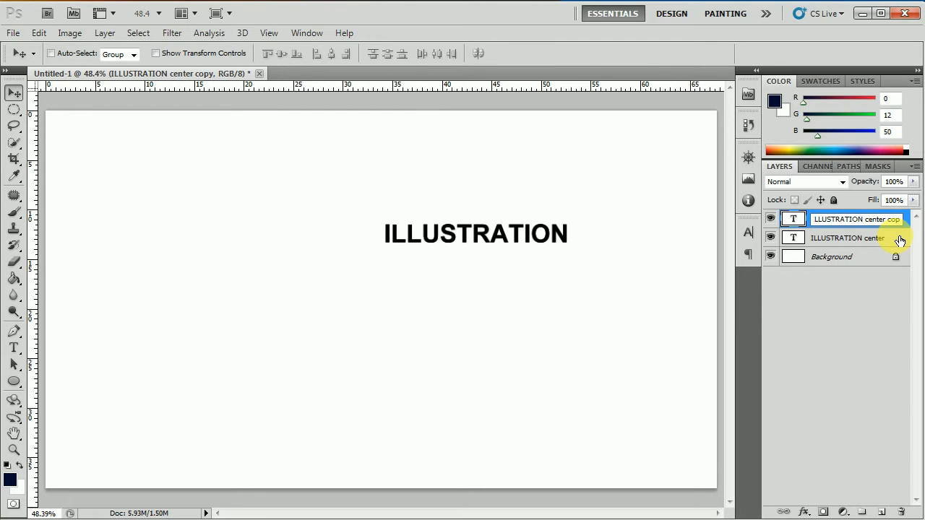
text(top)
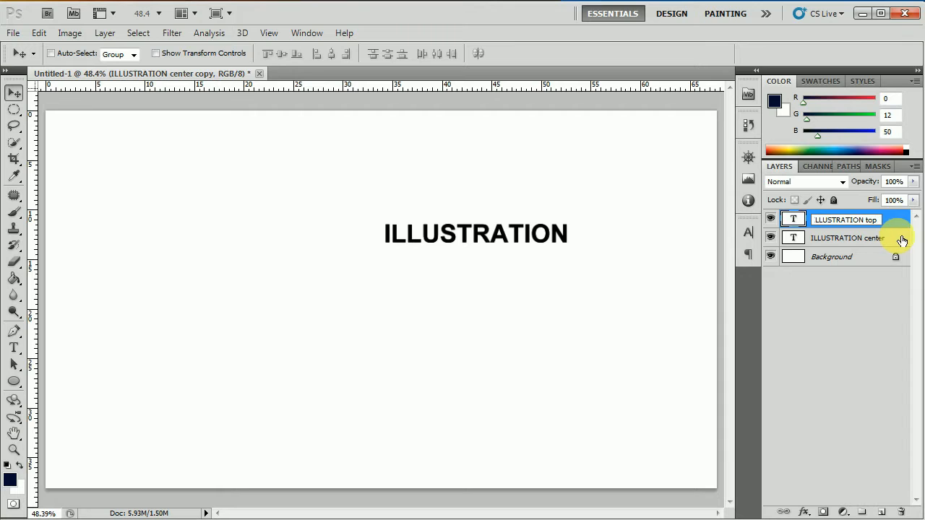
click(851, 299)
click(854, 226)
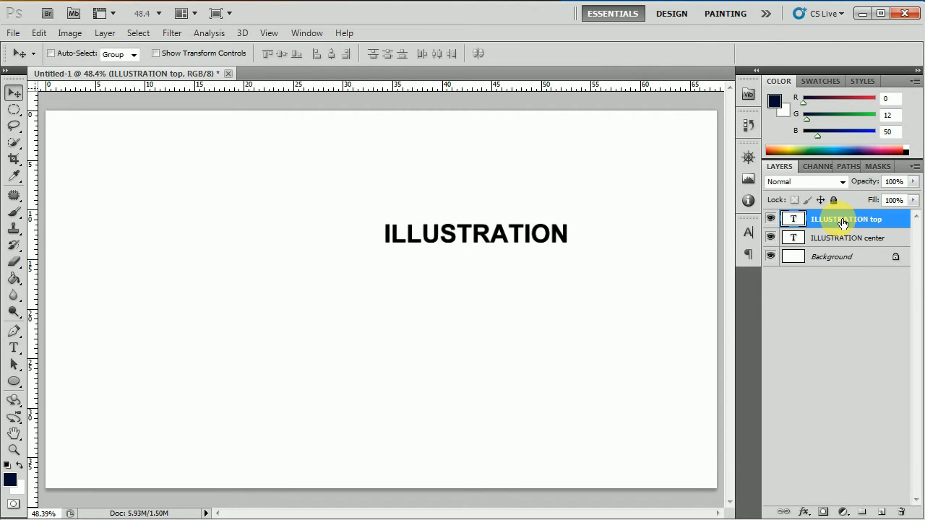
click(39, 33)
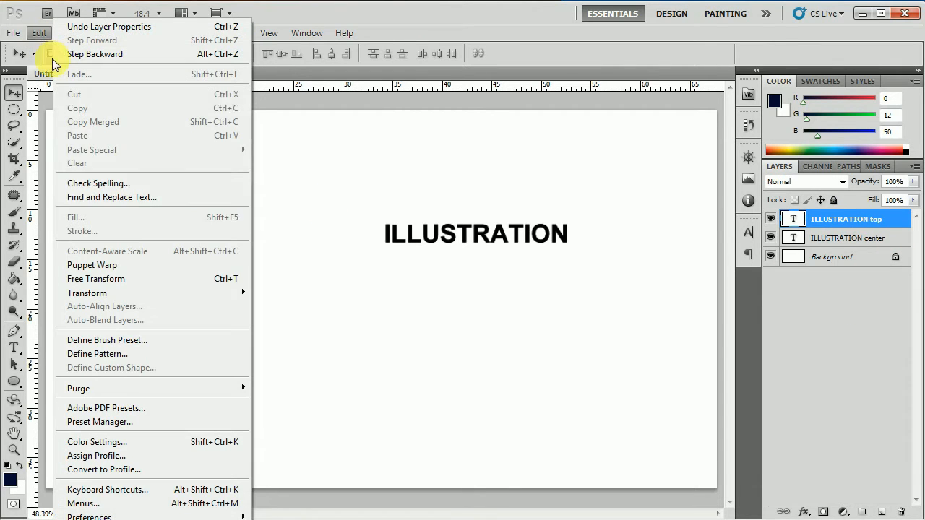
Free-transform ILLUSTRATION top with 30° rotation and -30° horizontal skew, nudge it right, and apply.
click(106, 284)
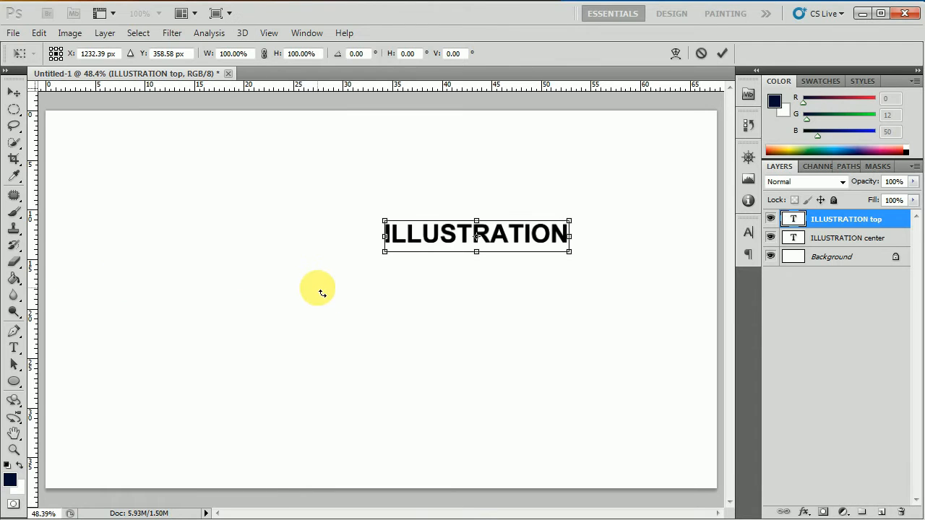
click(300, 57)
click(361, 59)
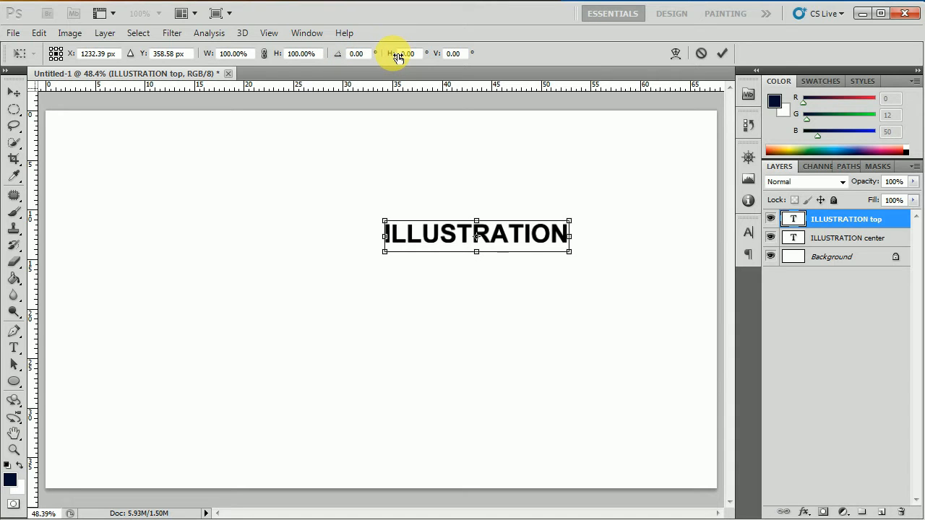
click(367, 55)
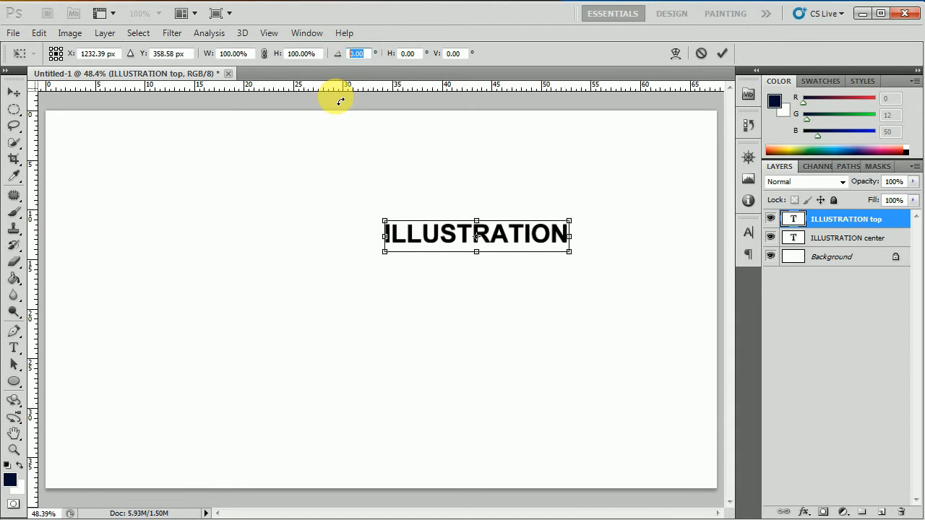
text(30)
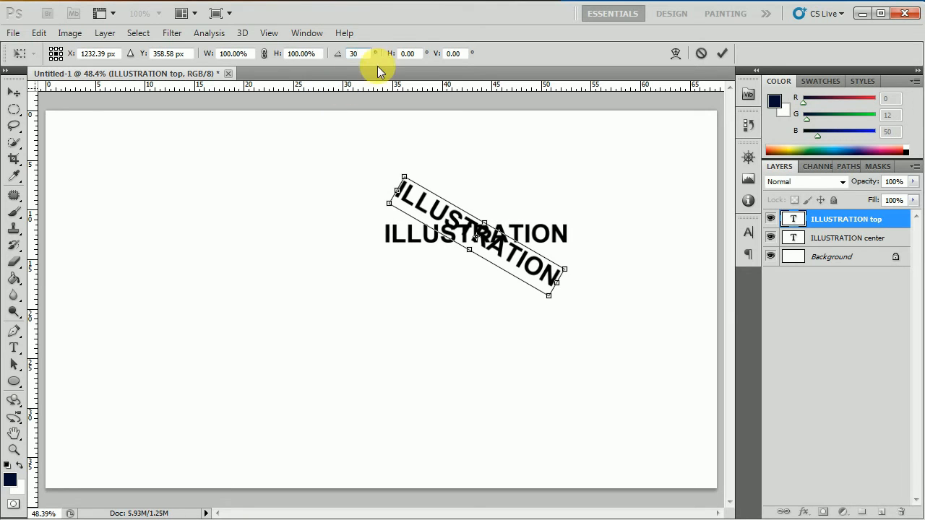
click(418, 55)
key(BackSpace)
text(-30)
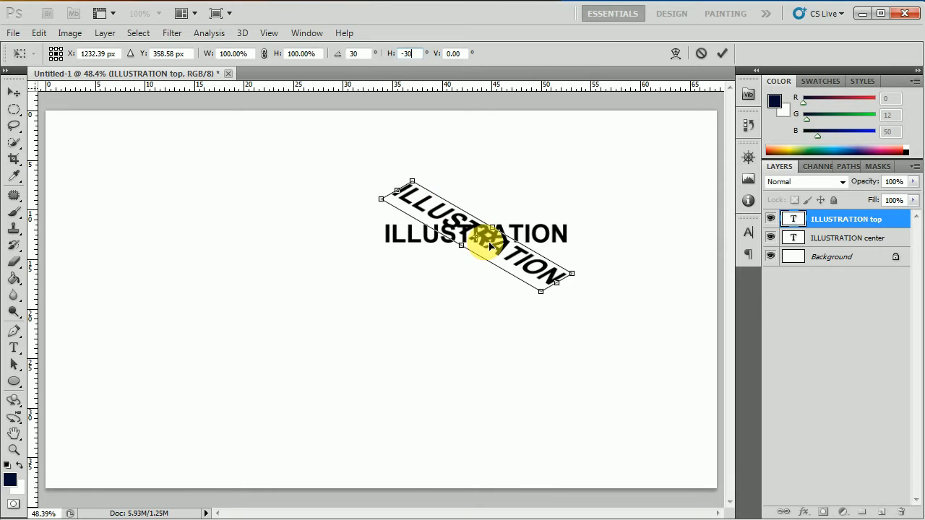
drag(498, 248, 513, 246)
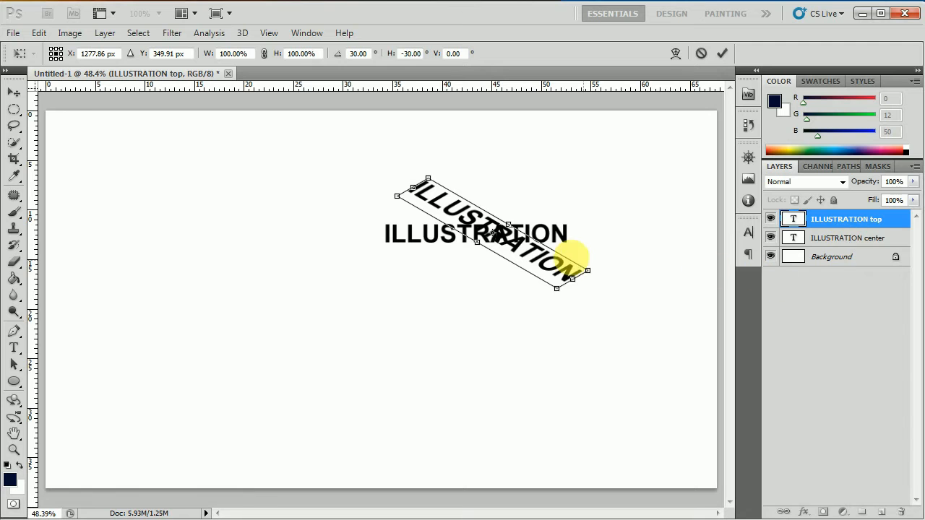
click(14, 92)
click(383, 212)
click(848, 246)
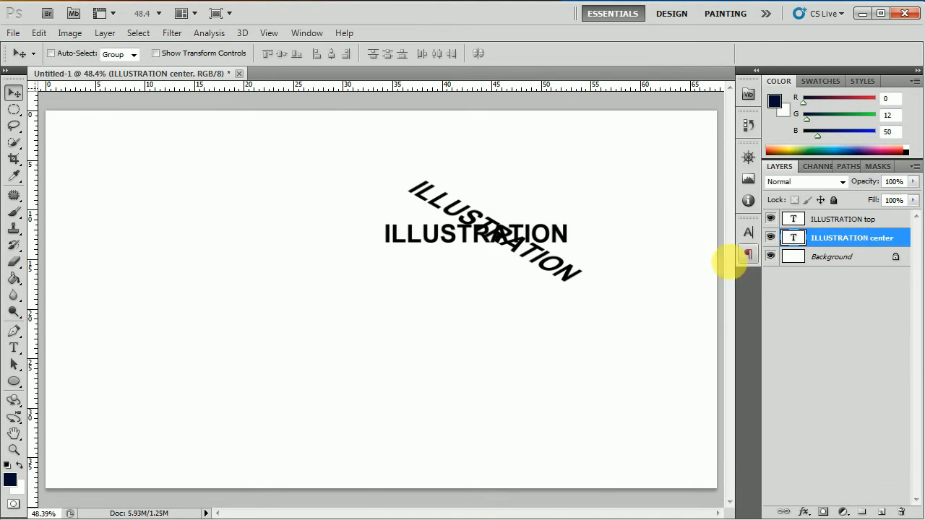
Transform ILLUSTRATION center with 30° rotation and 30° horizontal skew, then set it beneath the top text.
click(39, 33)
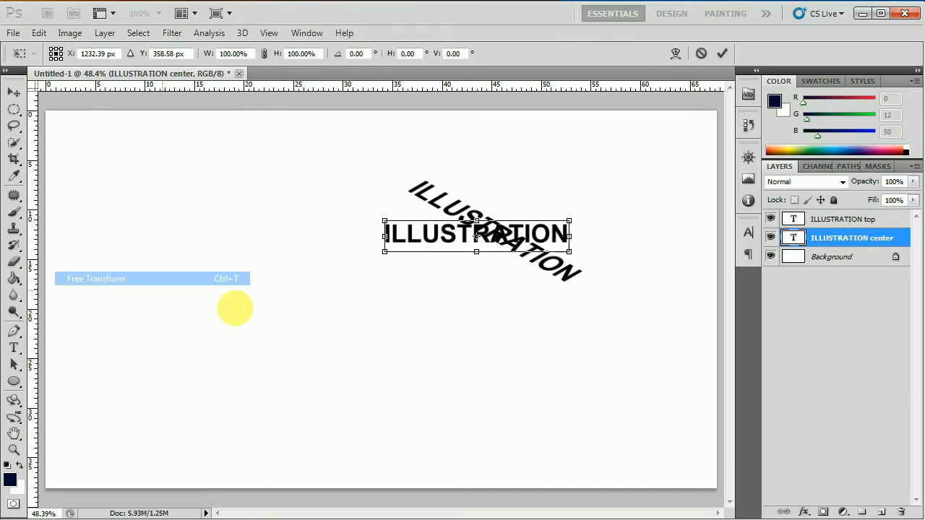
click(94, 278)
click(368, 54)
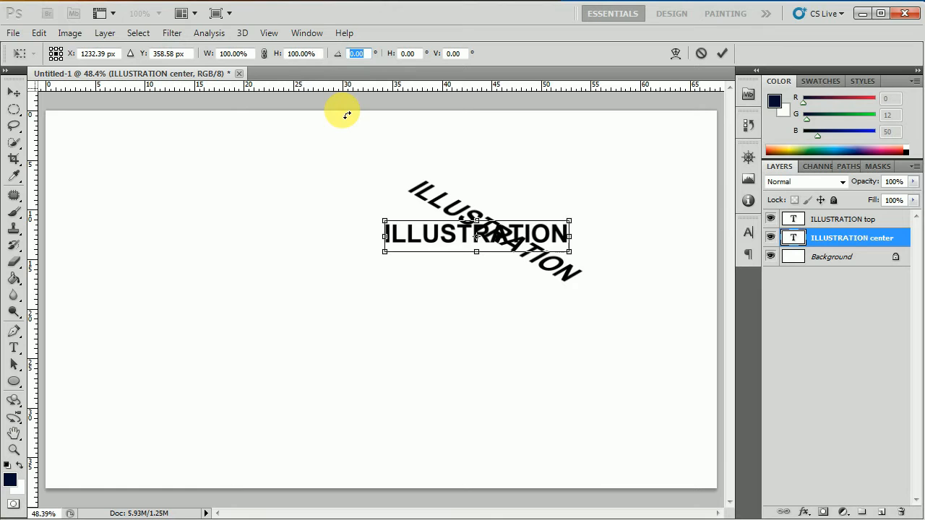
text(30)
click(413, 55)
text(30)
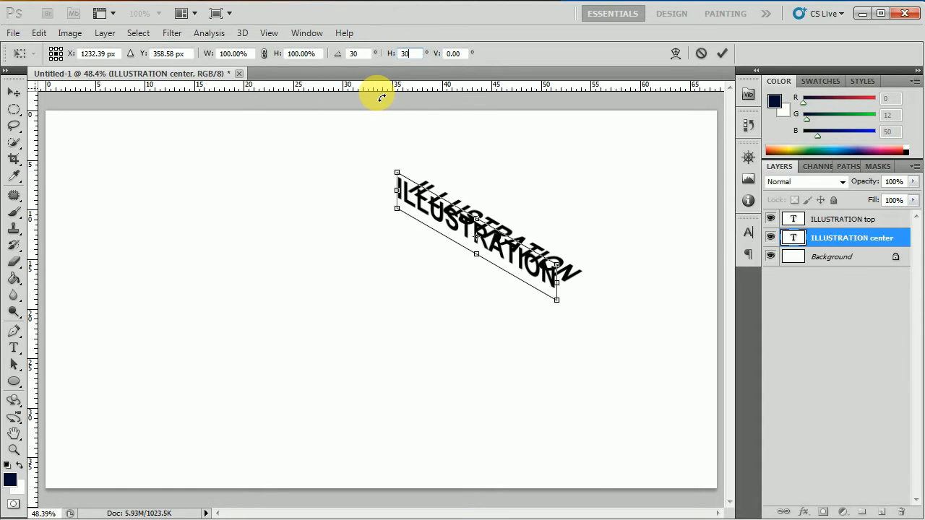
click(13, 92)
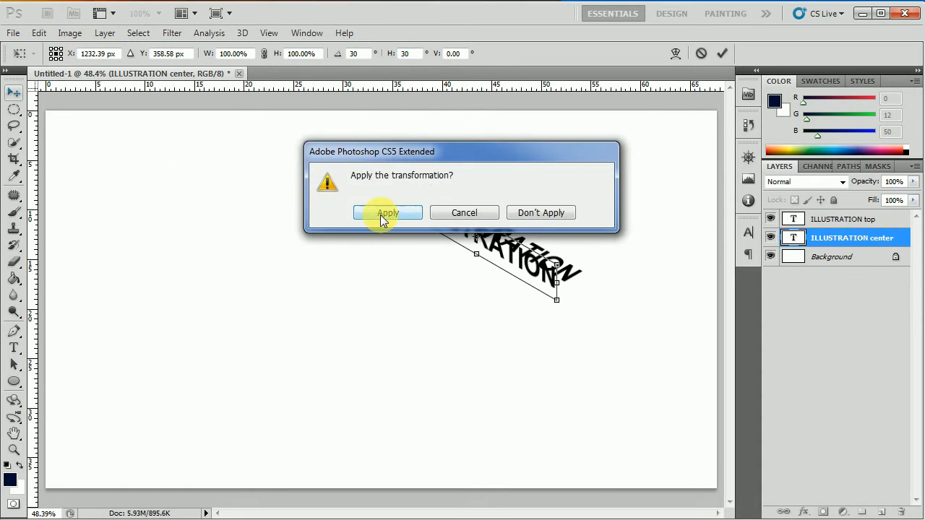
click(379, 216)
drag(507, 273, 512, 279)
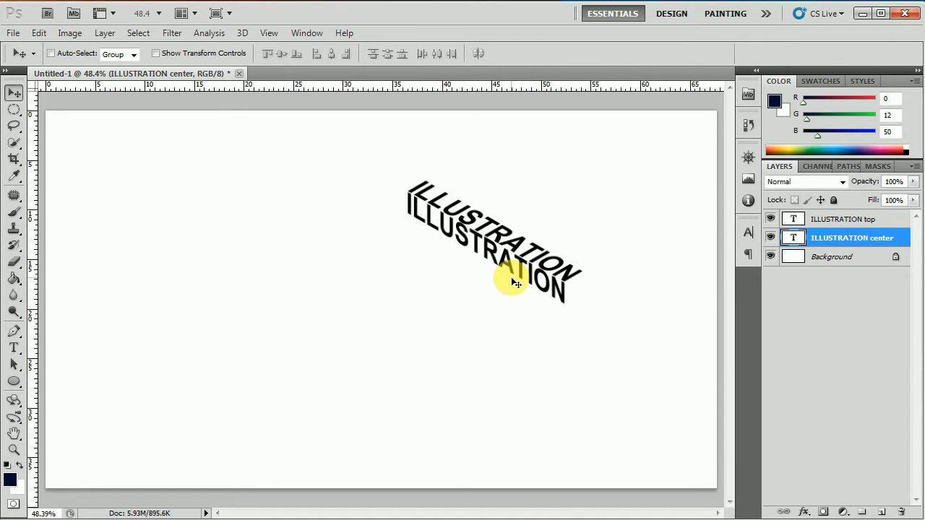
key(Down)
key(Down)
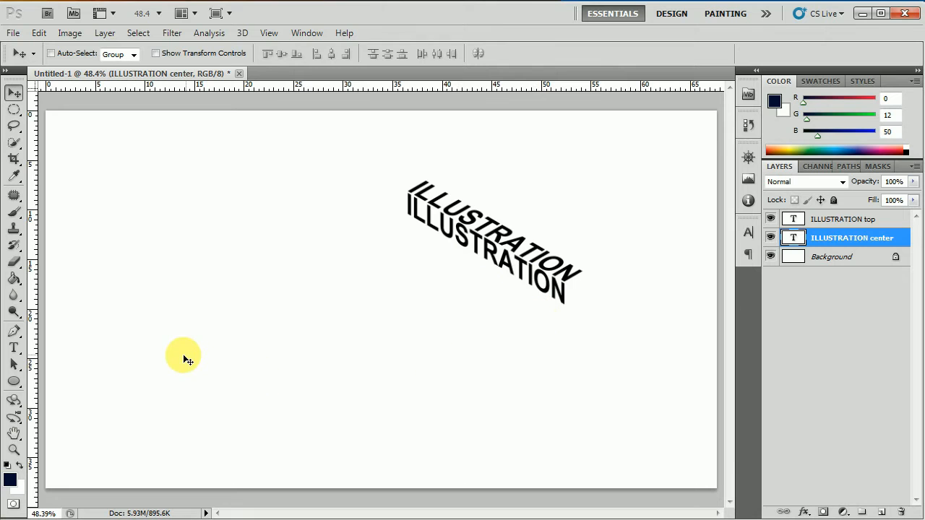
Duplicate the ILLUSTRATION top layer.
click(865, 257)
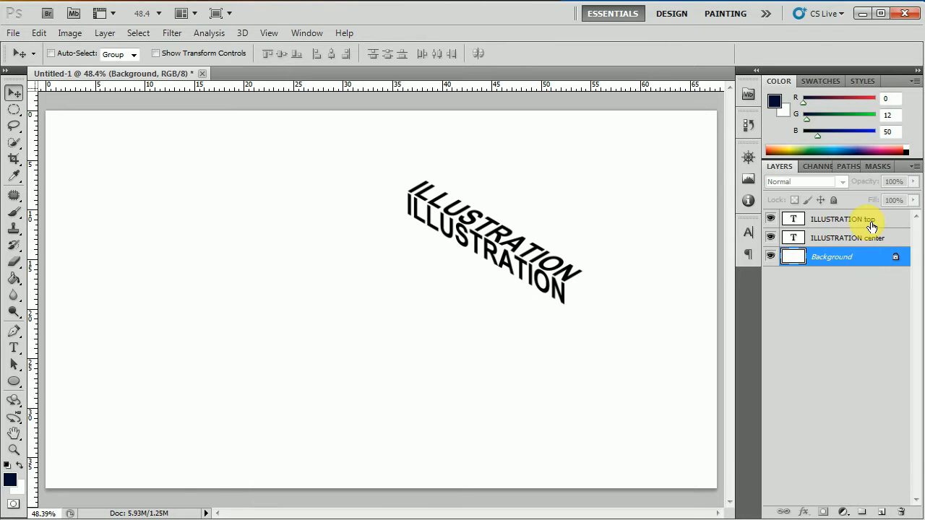
click(867, 219)
right_click(865, 220)
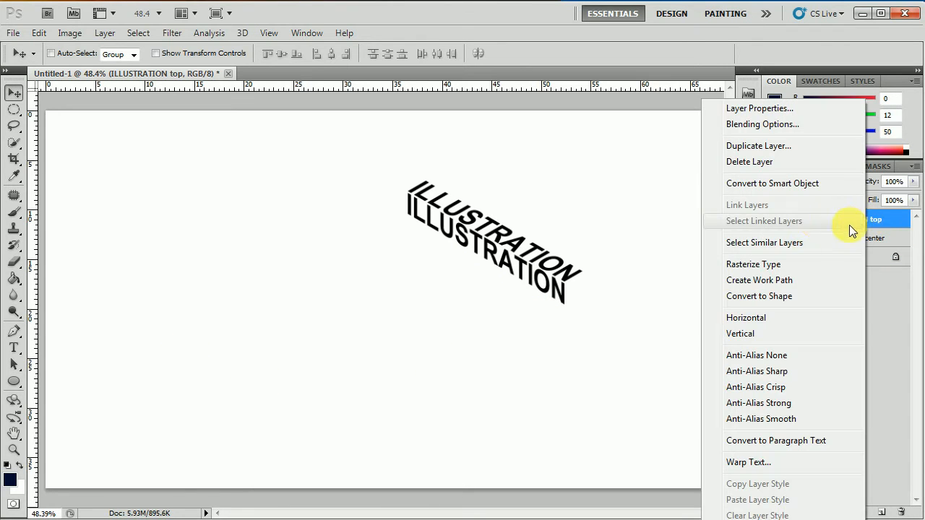
click(758, 145)
click(580, 164)
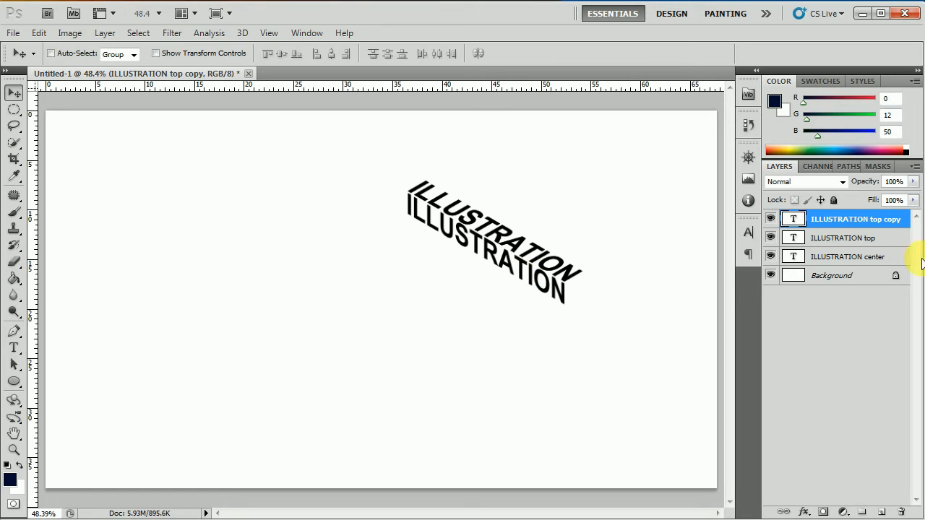
Rename the copied layer to 'ILLUSTRATION below'.
click(905, 223)
double_click(906, 223)
click(909, 161)
double_click(893, 225)
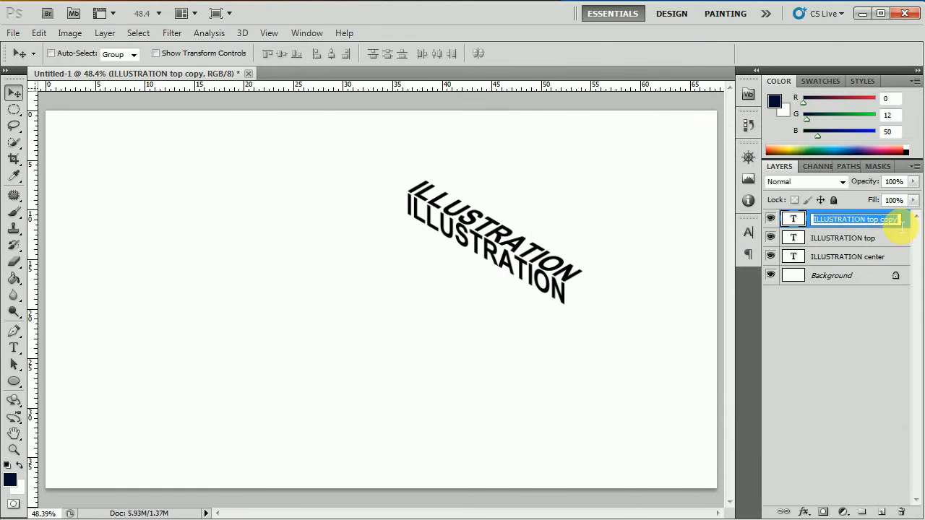
click(904, 225)
key(BackSpace)
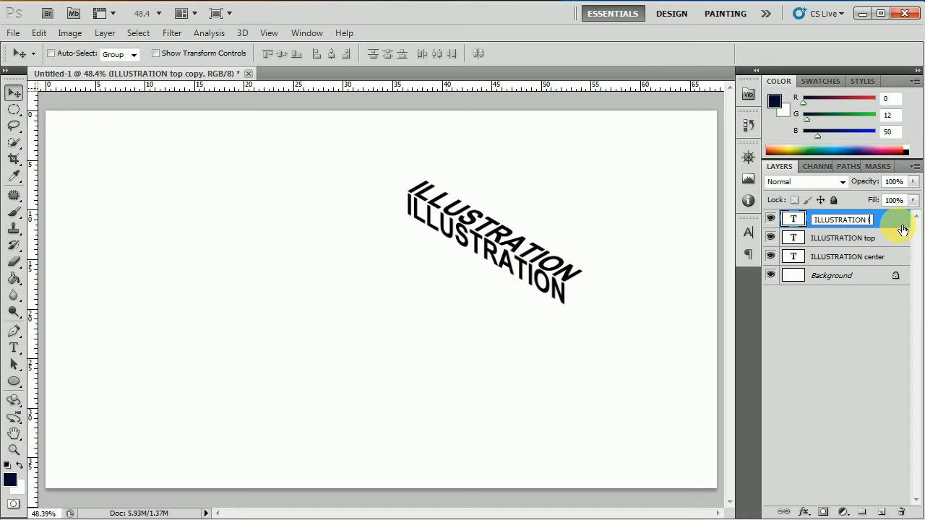
text(below)
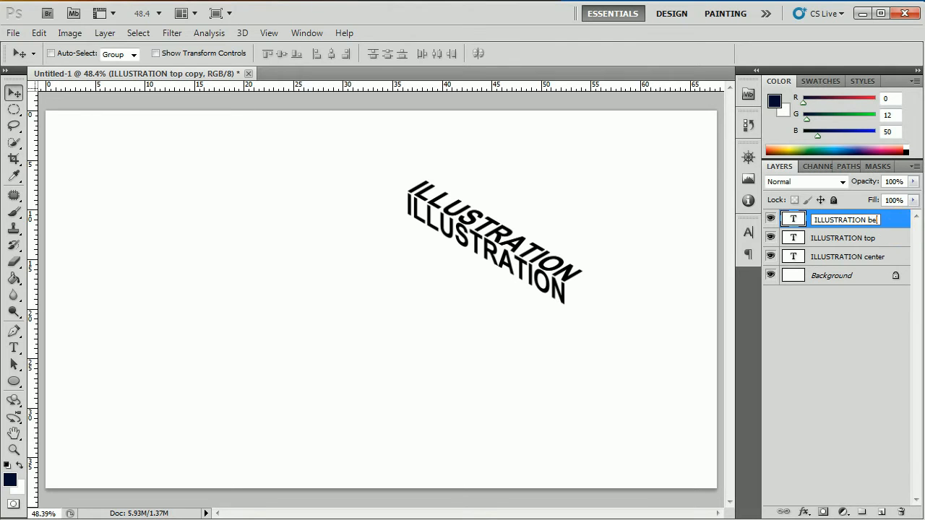
click(878, 238)
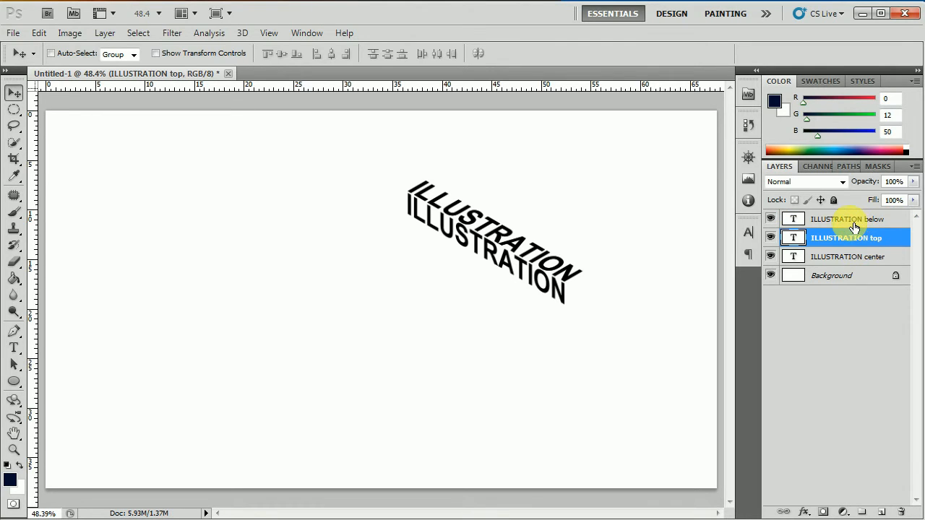
double_click(857, 220)
Move ILLUSTRATION below under the center layer and shift its text down-left beneath the center line.
click(894, 238)
click(900, 222)
drag(900, 223, 906, 269)
drag(532, 258, 515, 298)
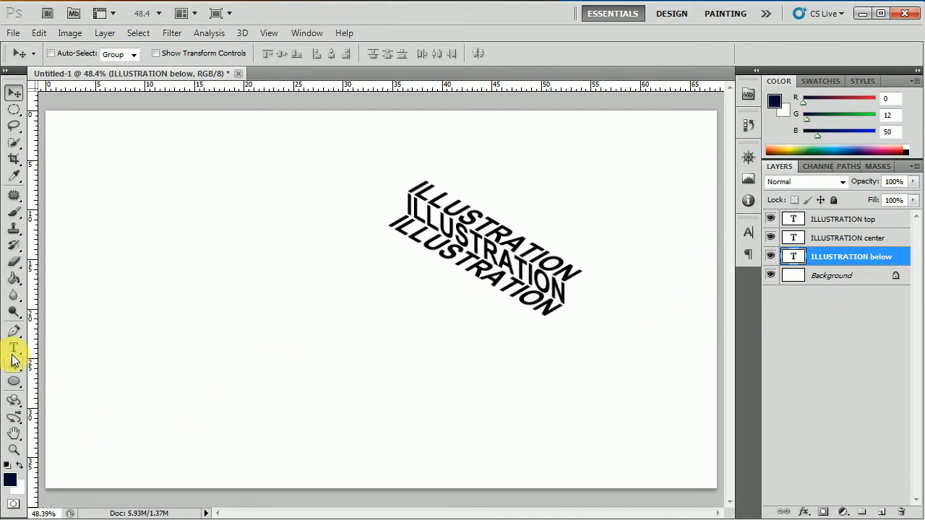
click(867, 238)
click(879, 220)
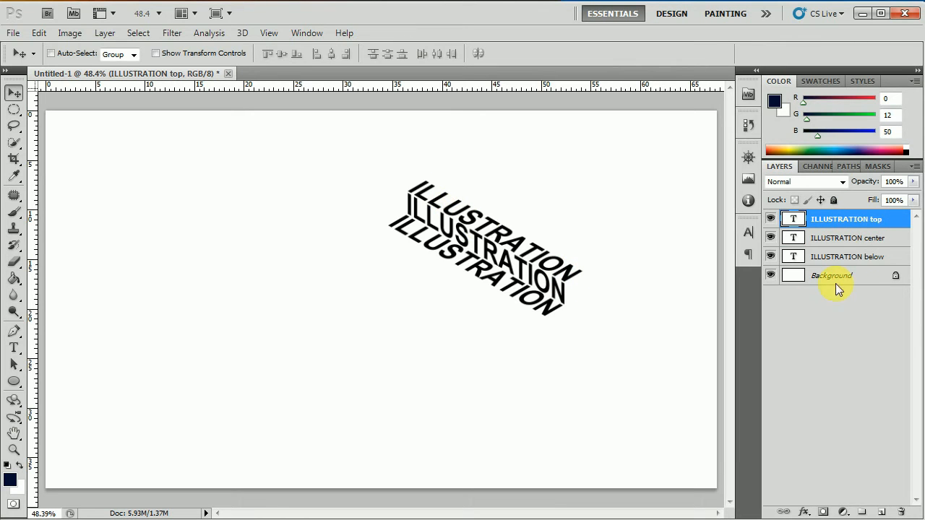
click(881, 238)
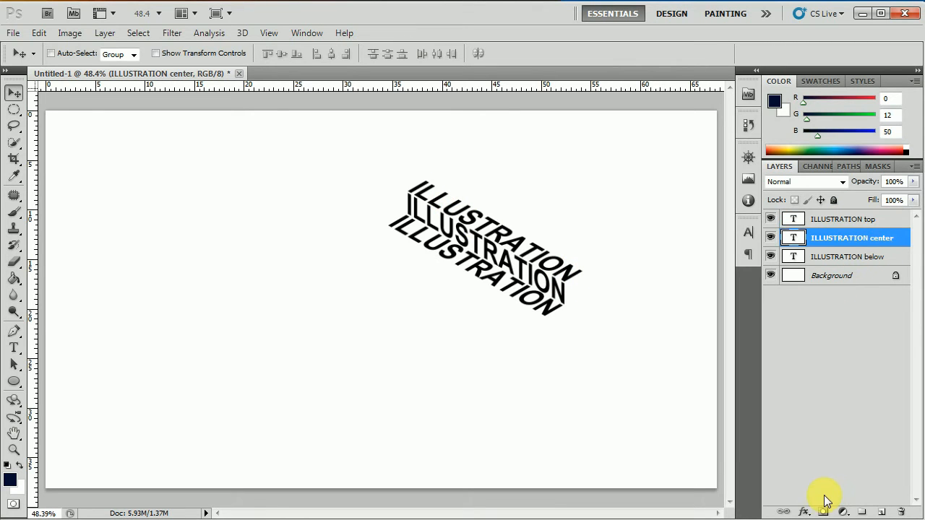
Add a cyan #00d2ff Color Overlay effect to the ILLUSTRATION center layer.
click(804, 512)
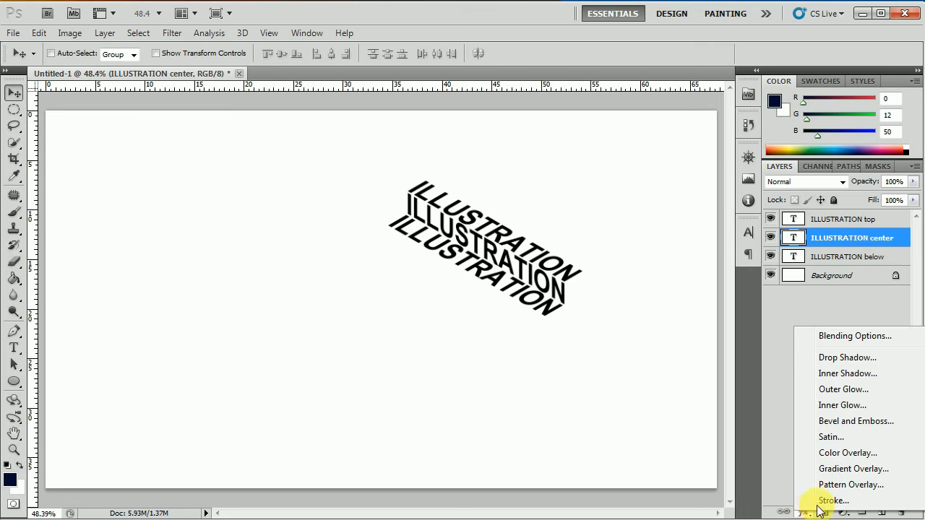
click(847, 453)
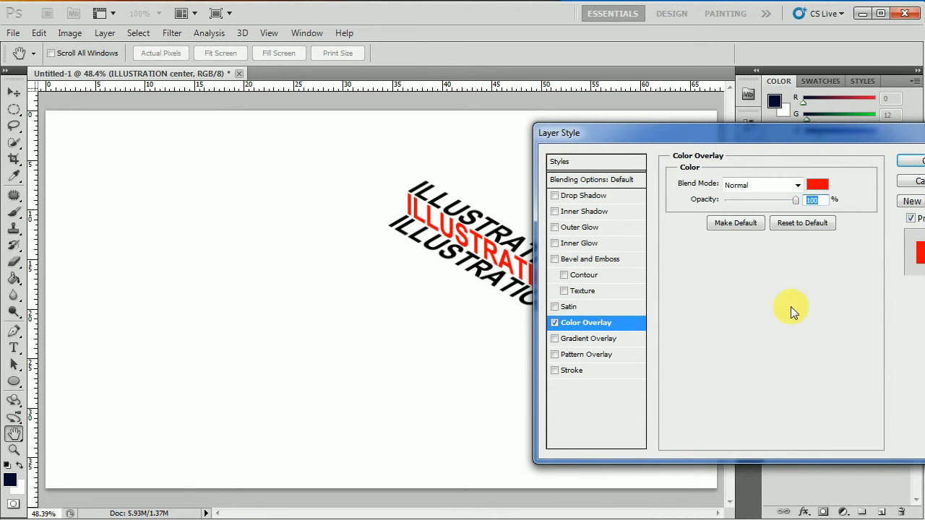
click(817, 184)
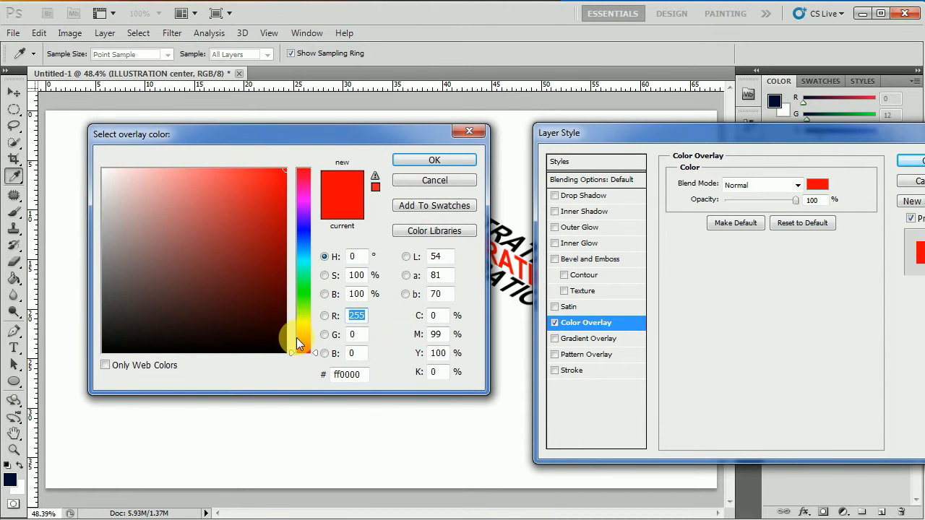
mouse_move(293, 348)
mouse_down()
mouse_move(289, 262)
mouse_move(298, 262)
mouse_up()
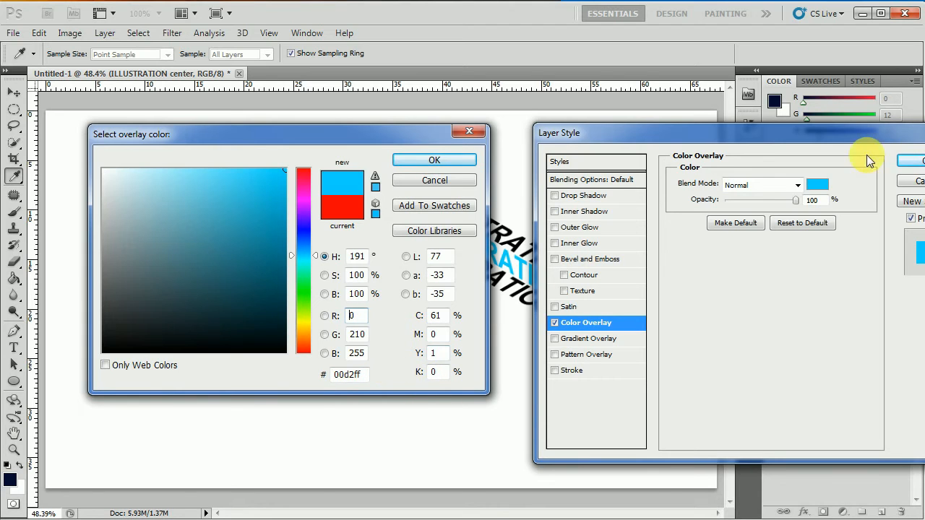
click(448, 159)
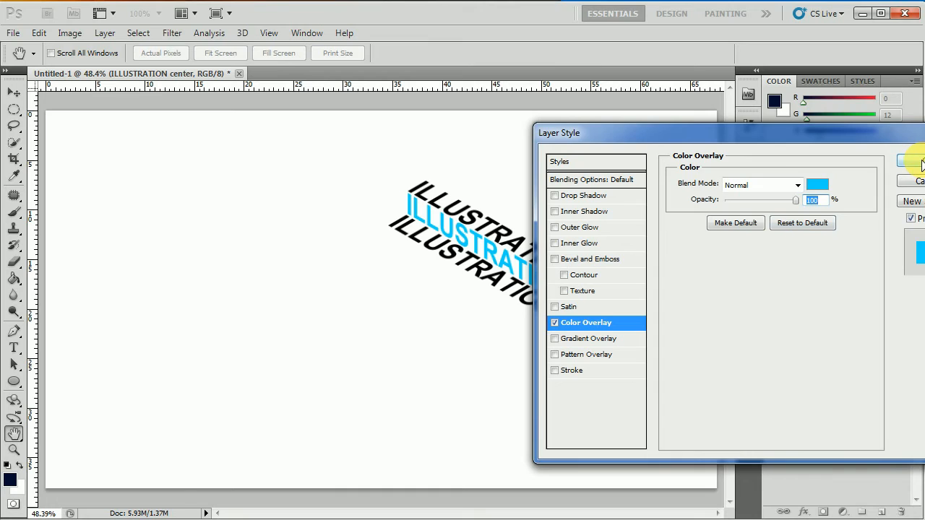
click(921, 163)
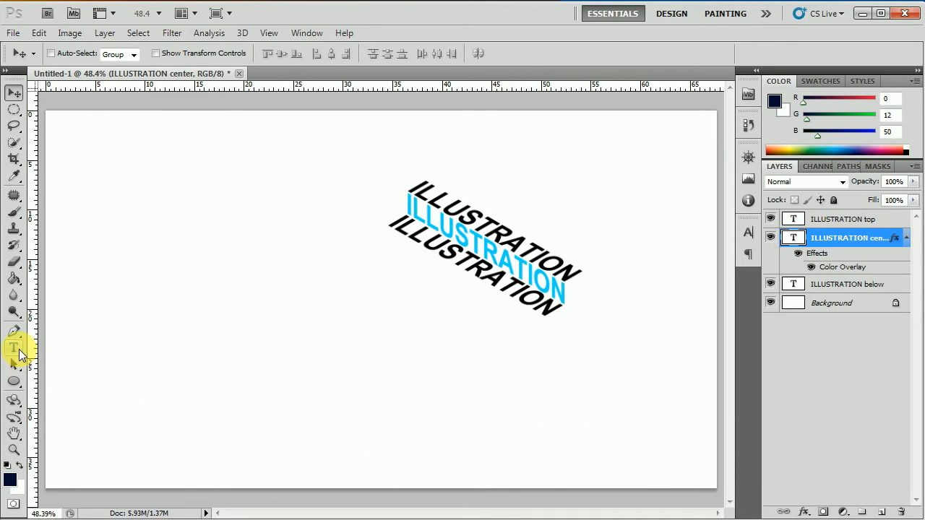
click(19, 352)
Type the colour note '00d2ff' near the lower right of the canvas.
click(607, 439)
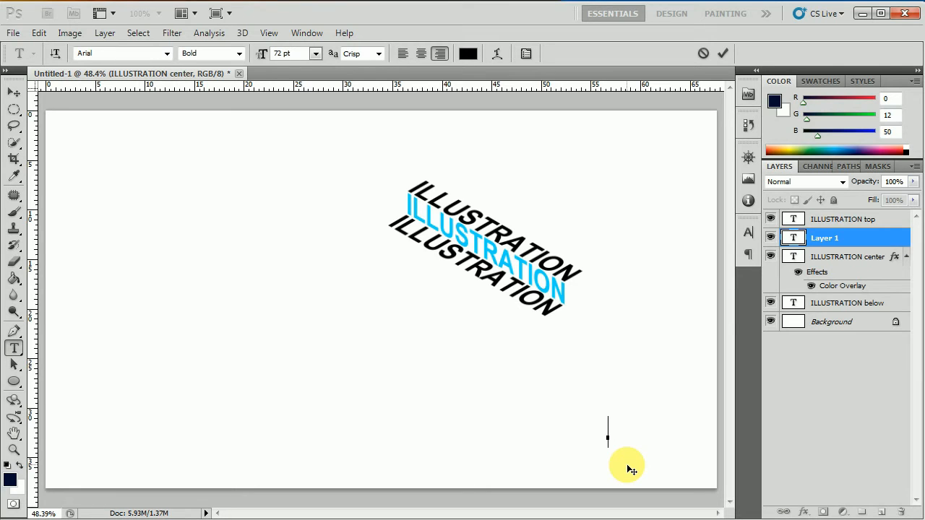
text(00d2)
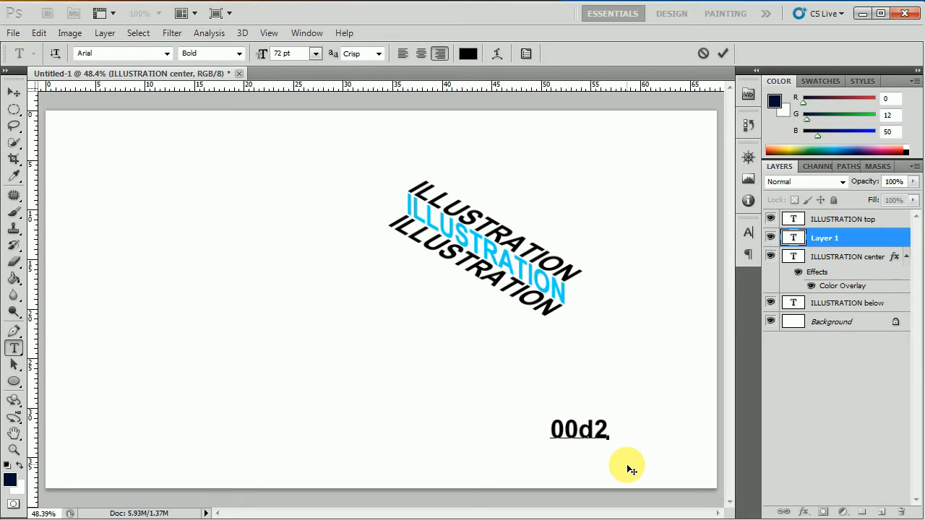
text(ff)
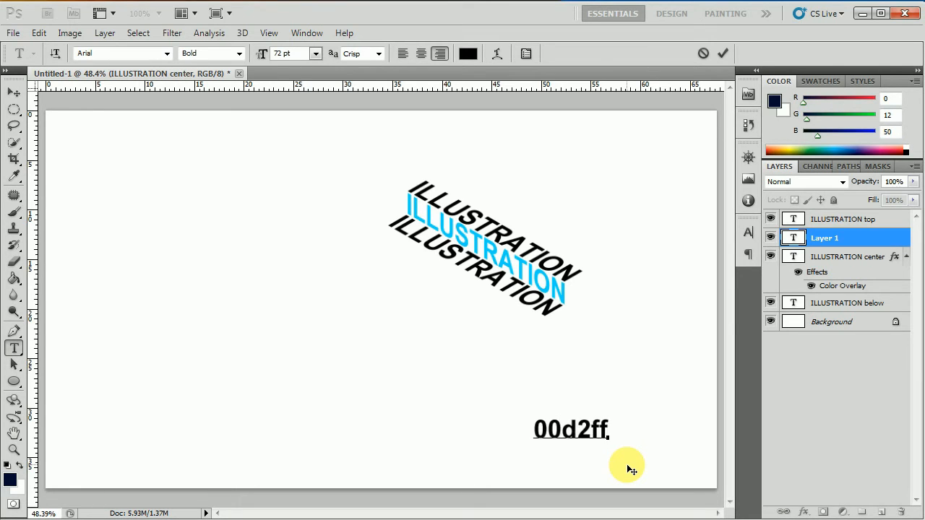
click(14, 92)
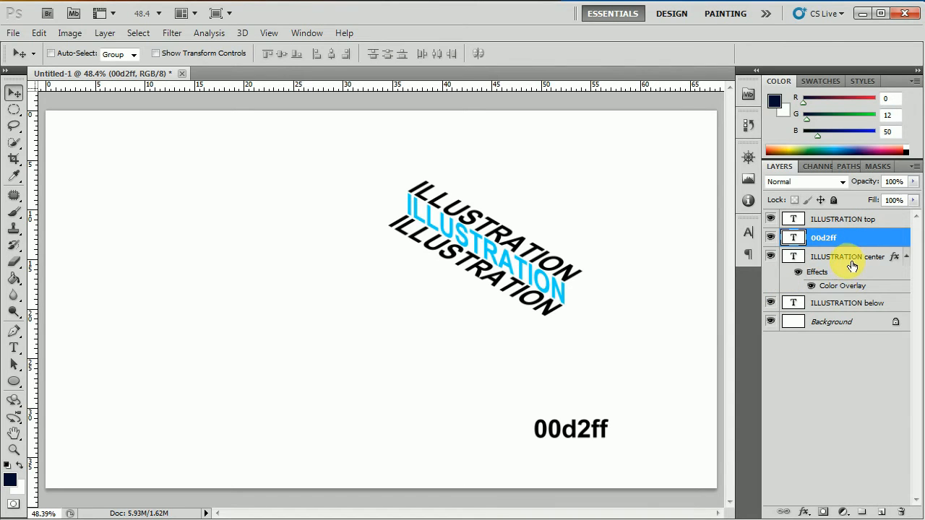
click(847, 305)
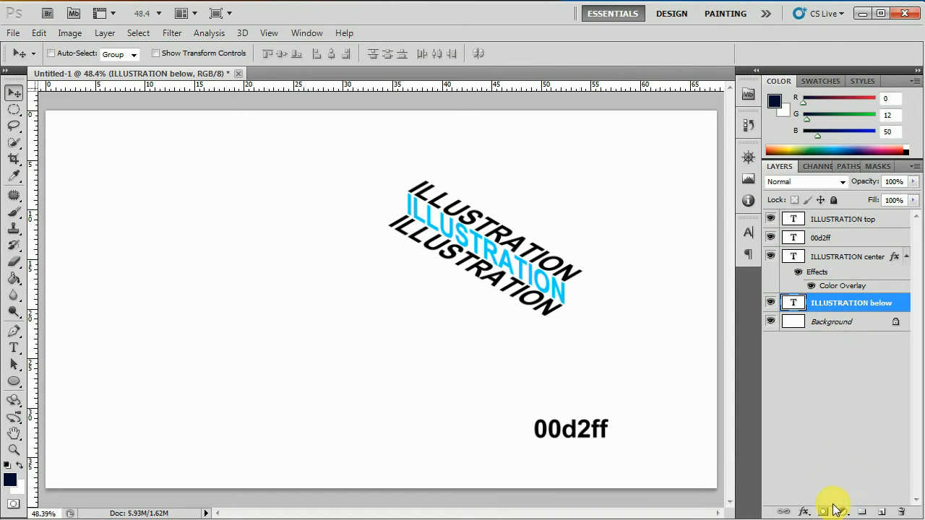
Apply a grey #b1afa8 Color Overlay effect to the ILLUSTRATION below layer.
click(804, 512)
click(802, 454)
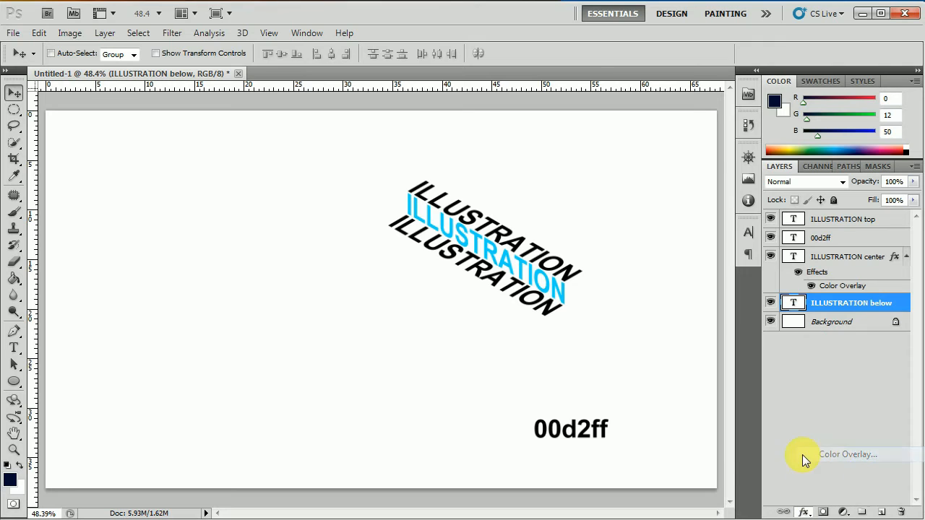
click(817, 185)
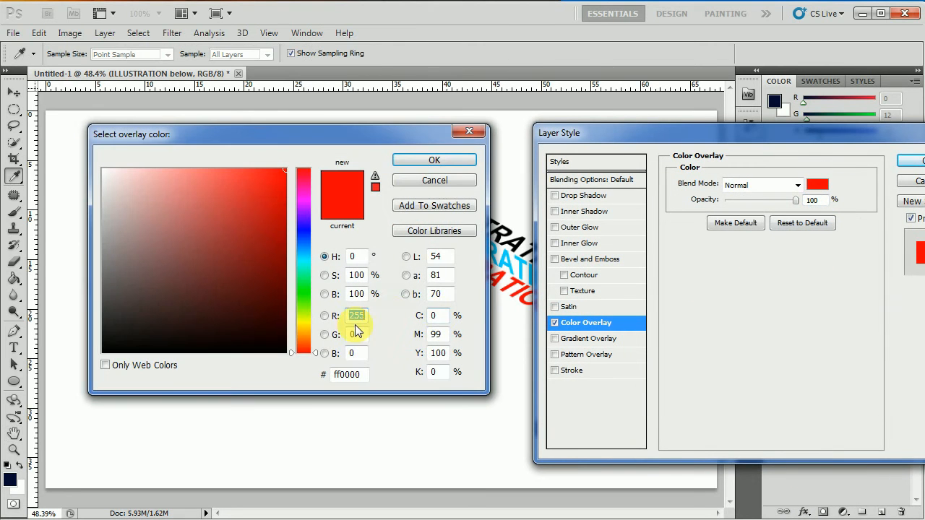
click(292, 348)
drag(293, 348, 292, 328)
mouse_move(177, 292)
mouse_down()
mouse_move(124, 268)
mouse_move(115, 229)
mouse_up()
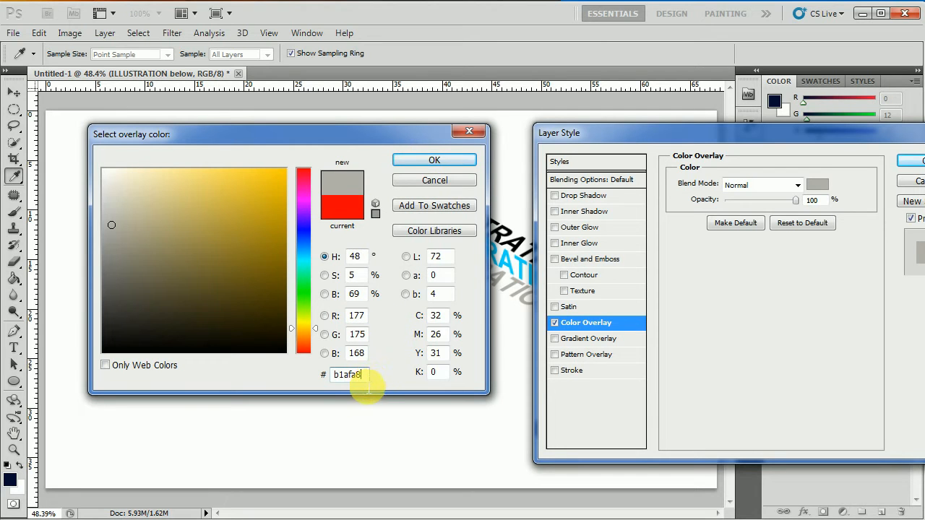
click(454, 159)
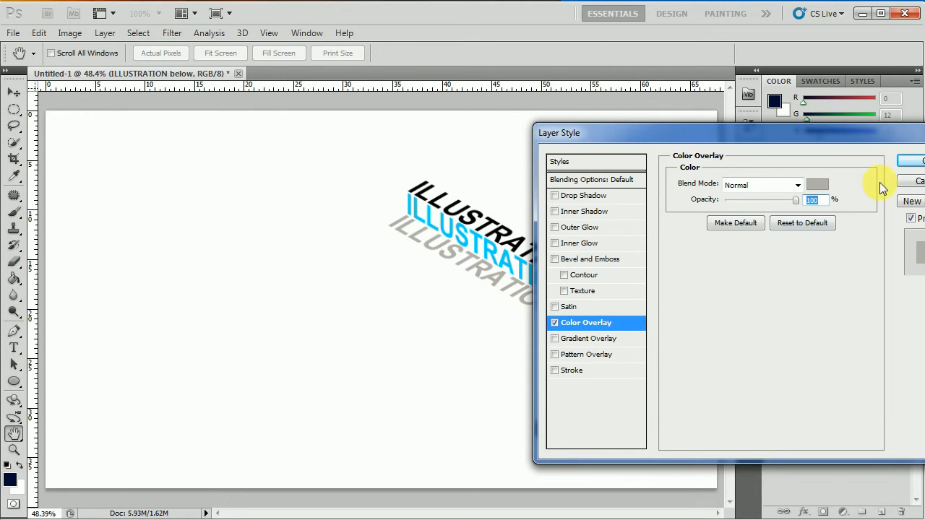
click(910, 159)
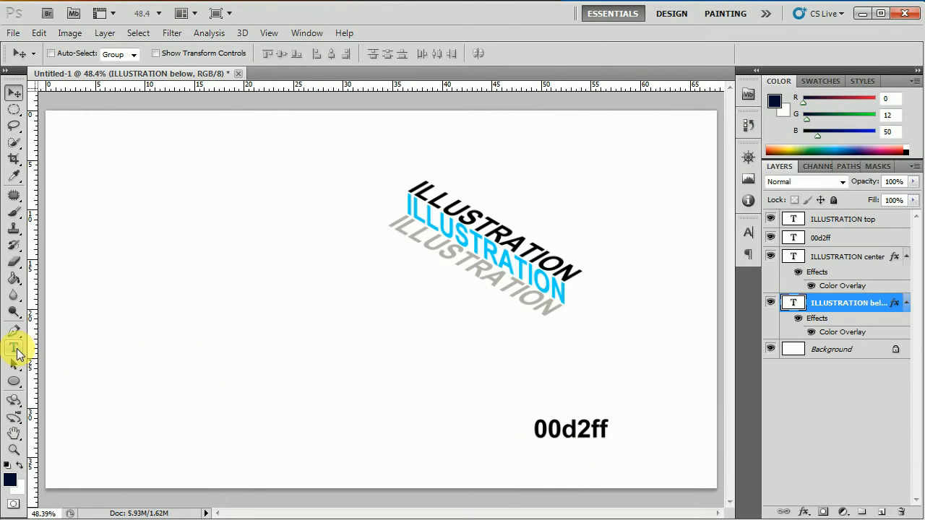
click(15, 349)
Type a 'b1afa8' text note and position it directly under the 00d2ff note.
click(541, 448)
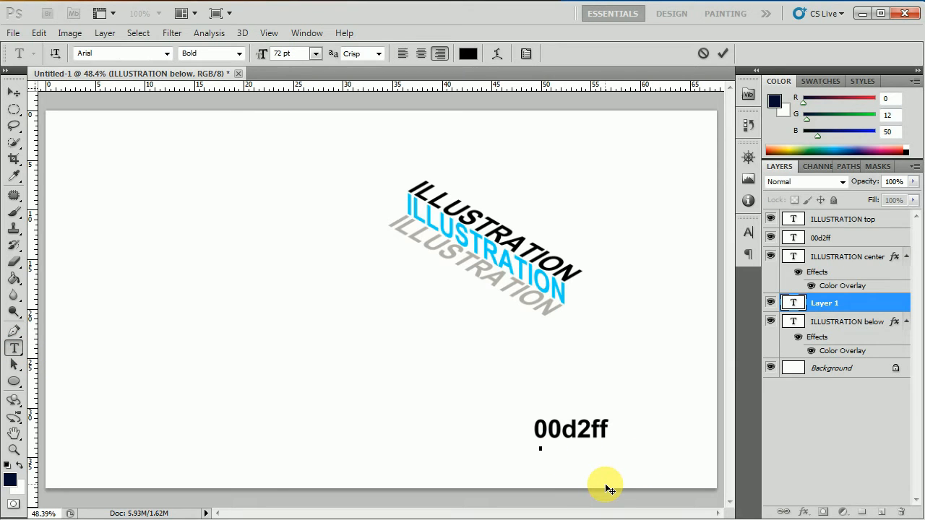
text(b1afa8)
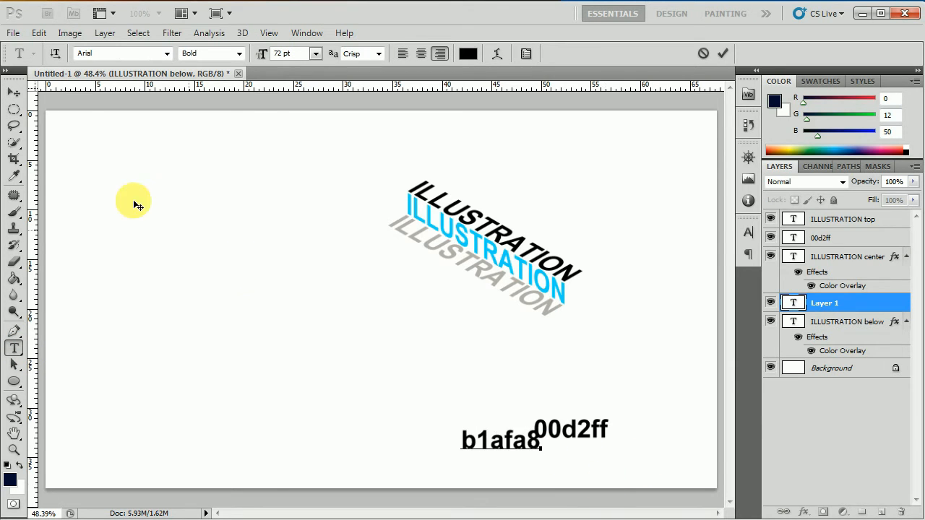
click(13, 93)
drag(496, 428, 553, 446)
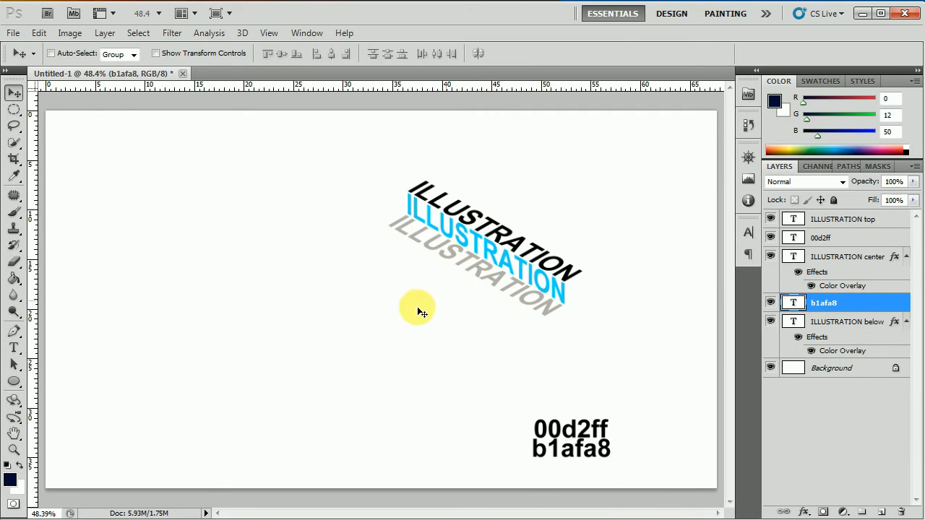
click(14, 348)
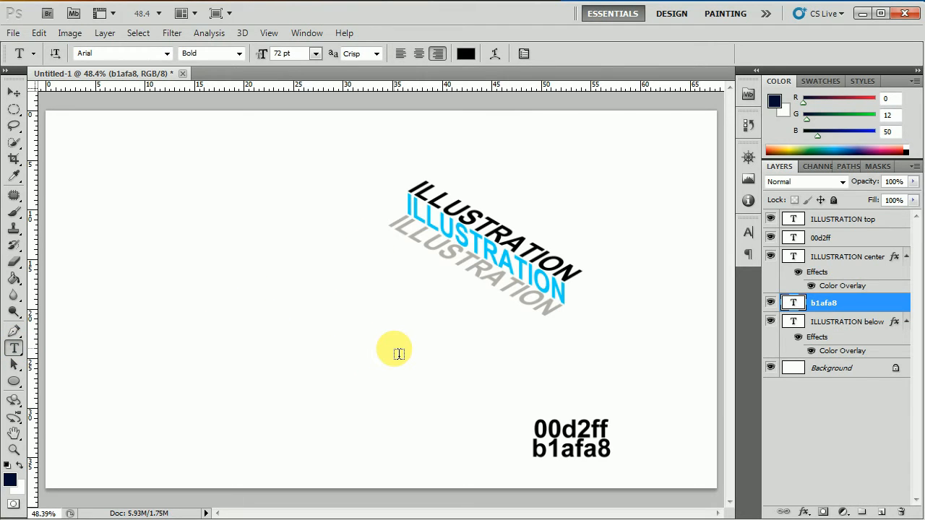
Type 'TEXT EFFECT' left of the canvas centre and move its layer to the top of the stack.
click(390, 346)
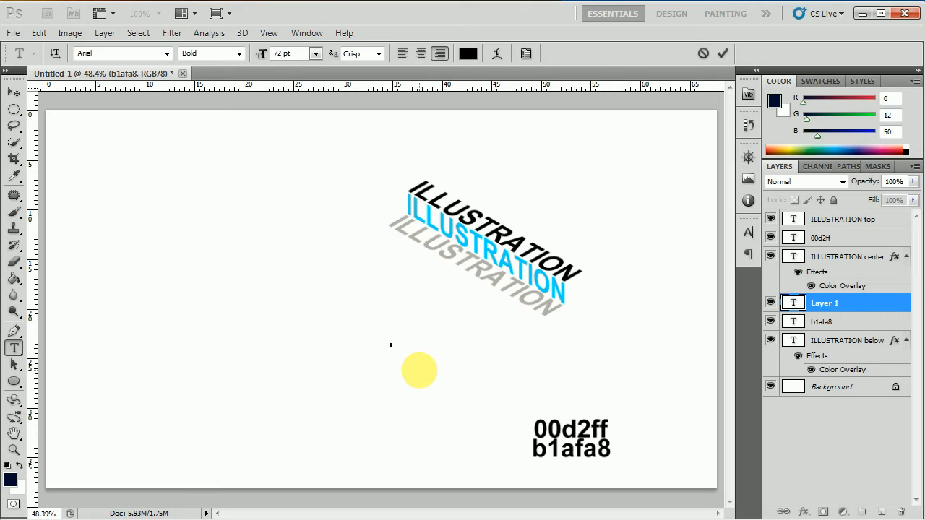
text(TEXT E)
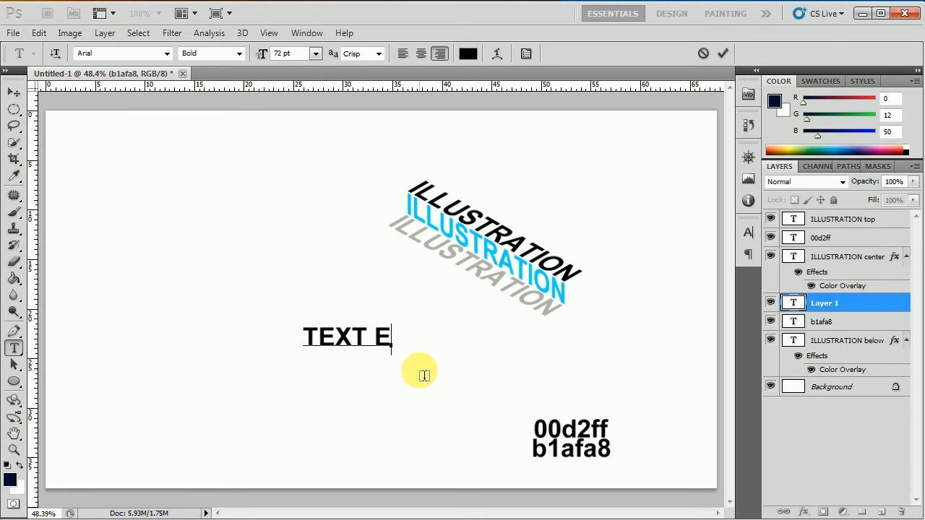
text(FFECT)
click(16, 92)
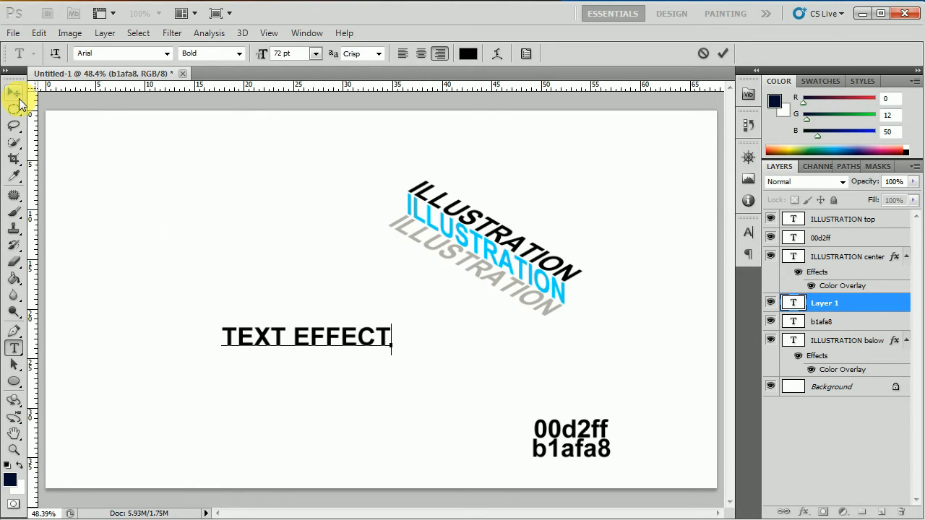
click(327, 335)
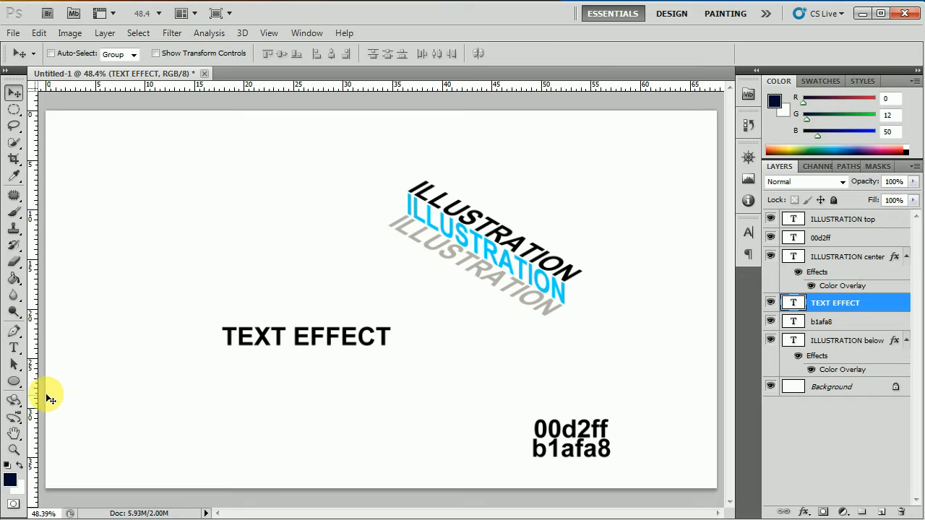
drag(865, 303, 883, 220)
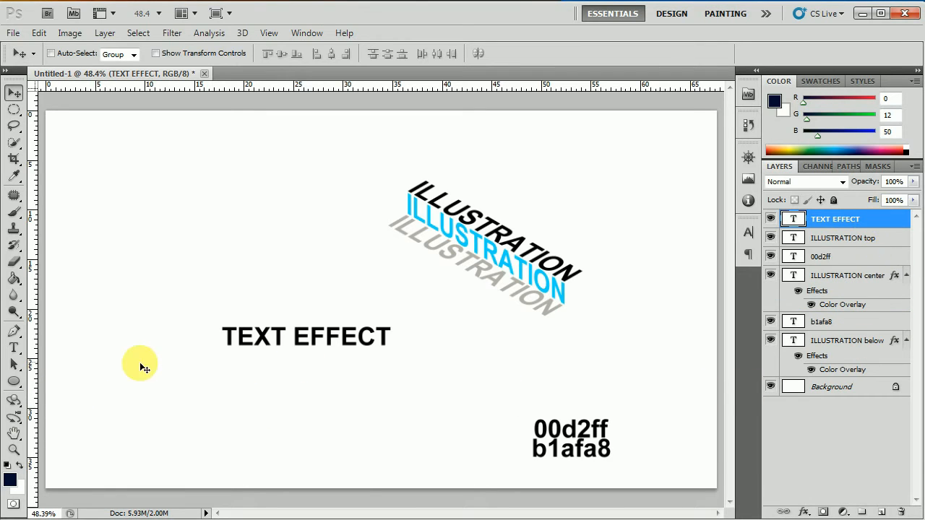
Rename the TEXT EFFECT layer to 'TEXT EFFECT center'.
double_click(867, 220)
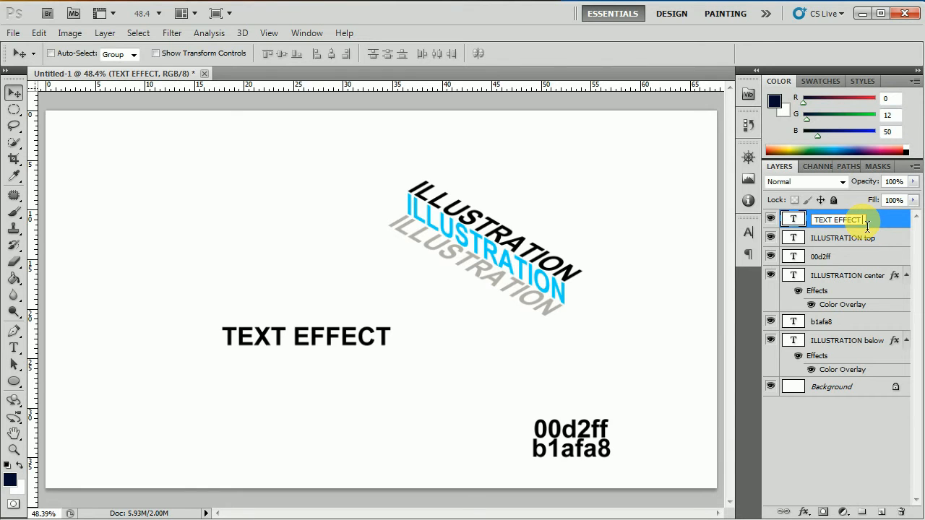
text(center)
click(870, 240)
click(870, 219)
Duplicate the layer and rename the copy 'TEXT EFFECT top'.
right_click(867, 219)
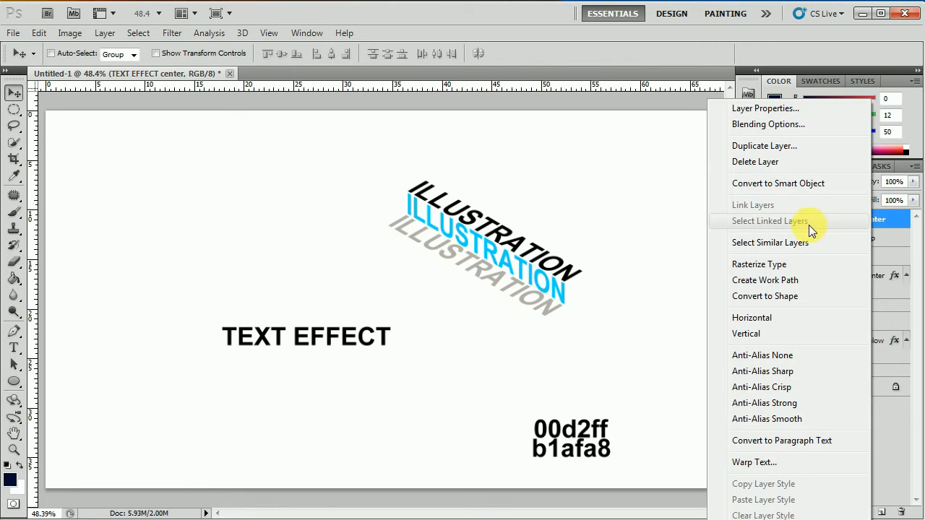
click(769, 149)
click(579, 161)
double_click(889, 221)
click(889, 230)
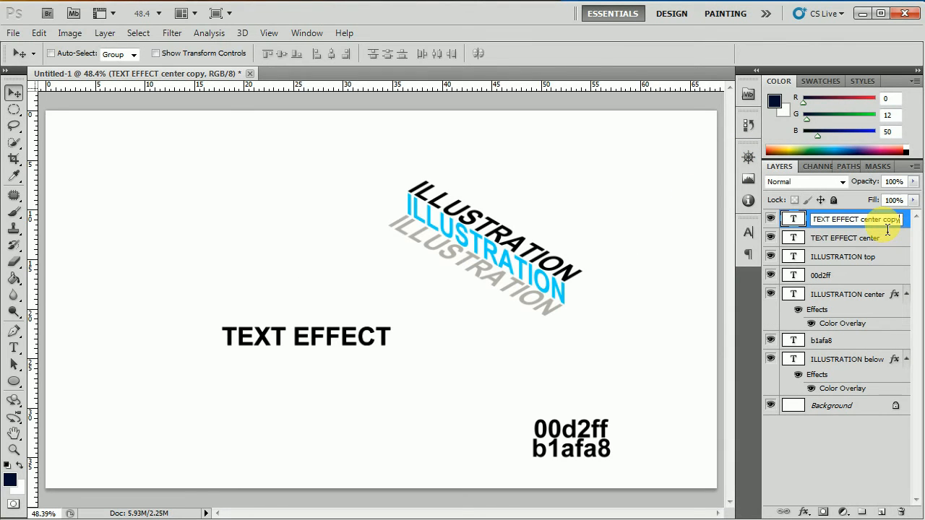
key(BackSpace)
key(BackSpace)
key(BackSpace)
key(BackSpace)
key(BackSpace)
key(BackSpace)
key(BackSpace)
key(BackSpace)
key(BackSpace)
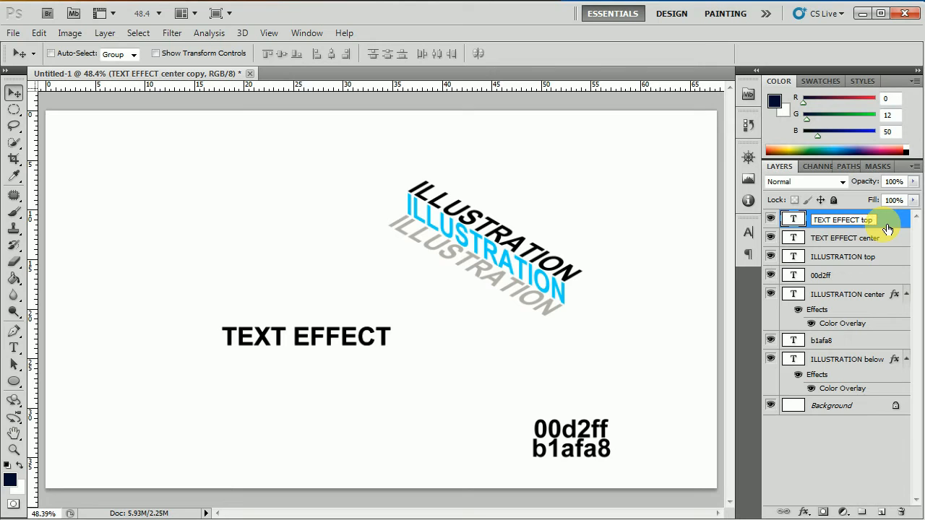
text(top)
click(869, 245)
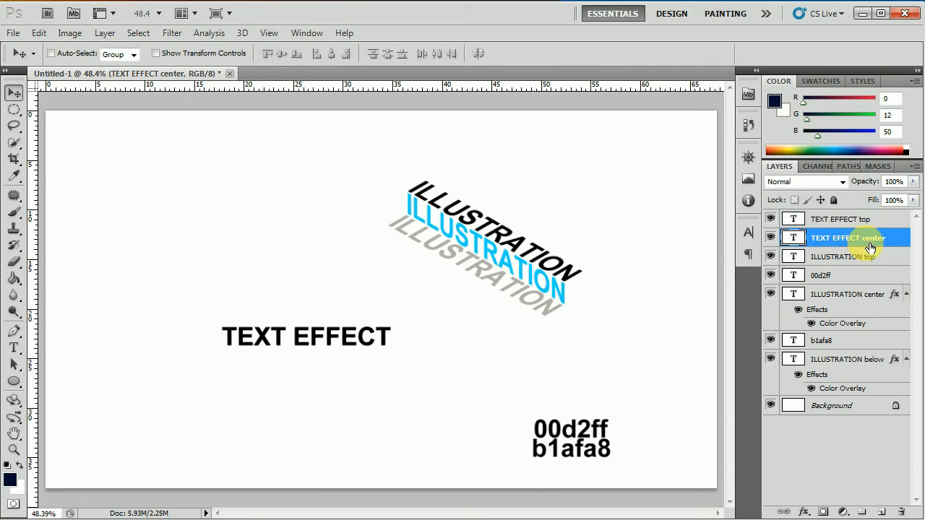
click(875, 219)
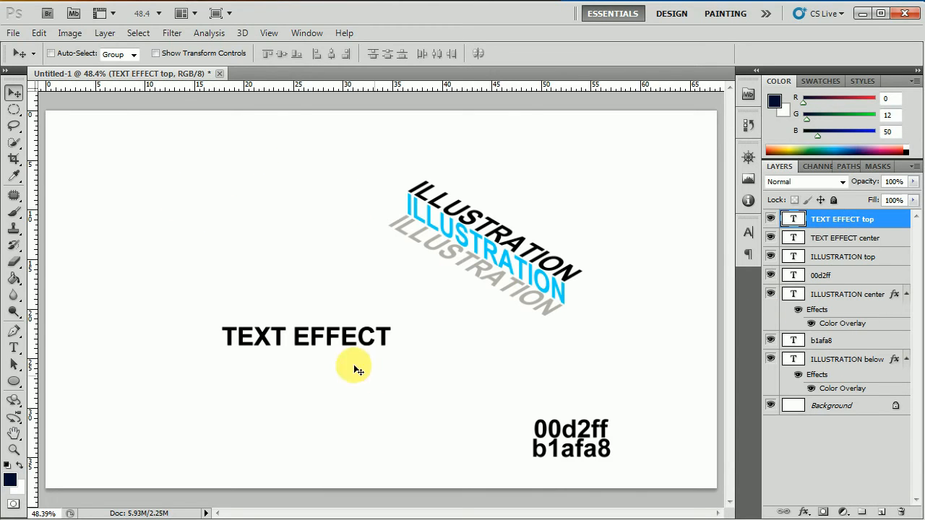
Free Transform the TEXT EFFECT top text with a -30° rotation and 30° horizontal skew.
click(39, 34)
click(96, 278)
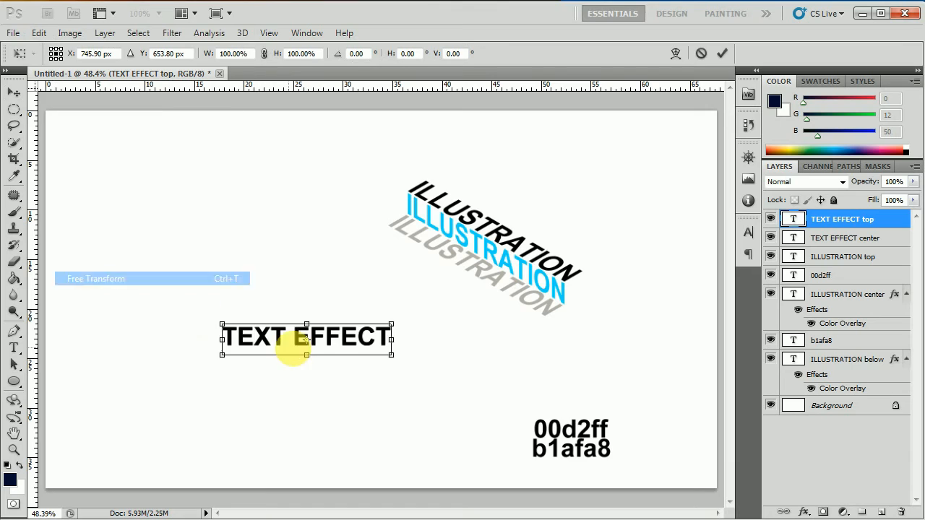
click(366, 54)
text(-30)
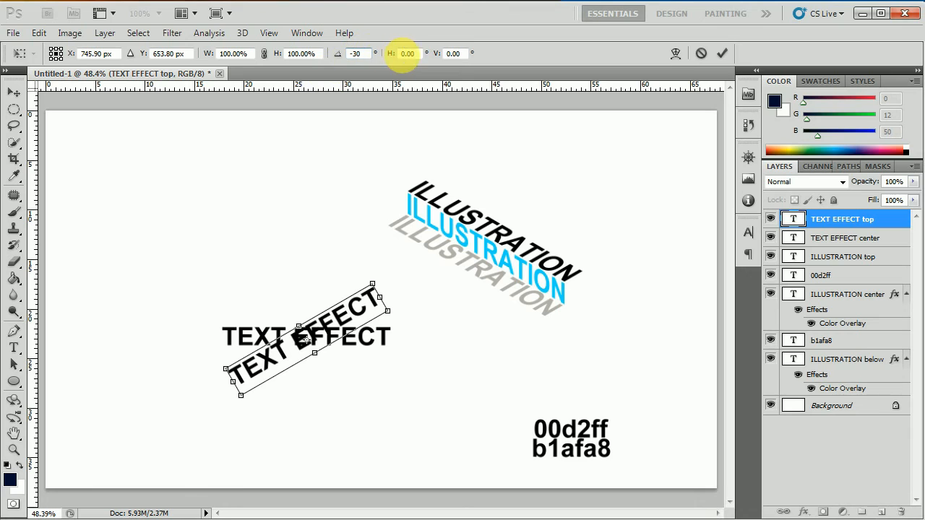
click(417, 53)
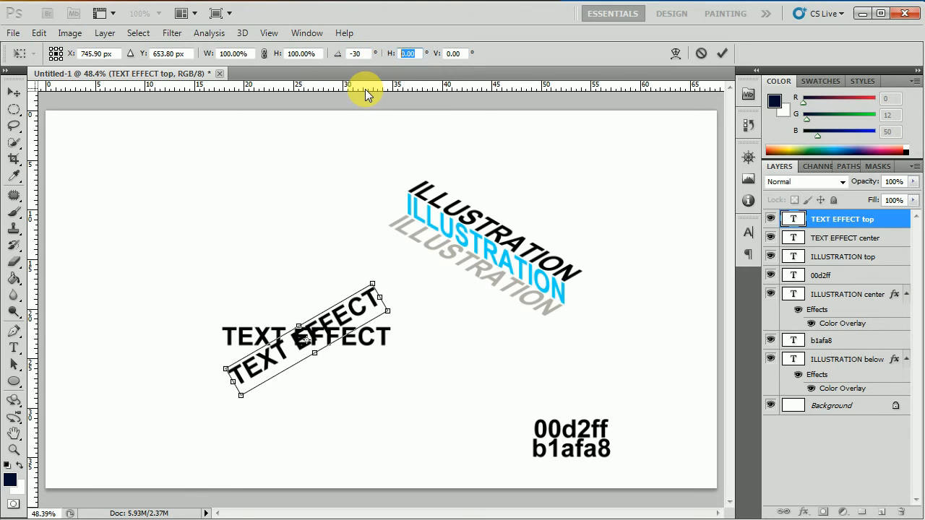
text(30)
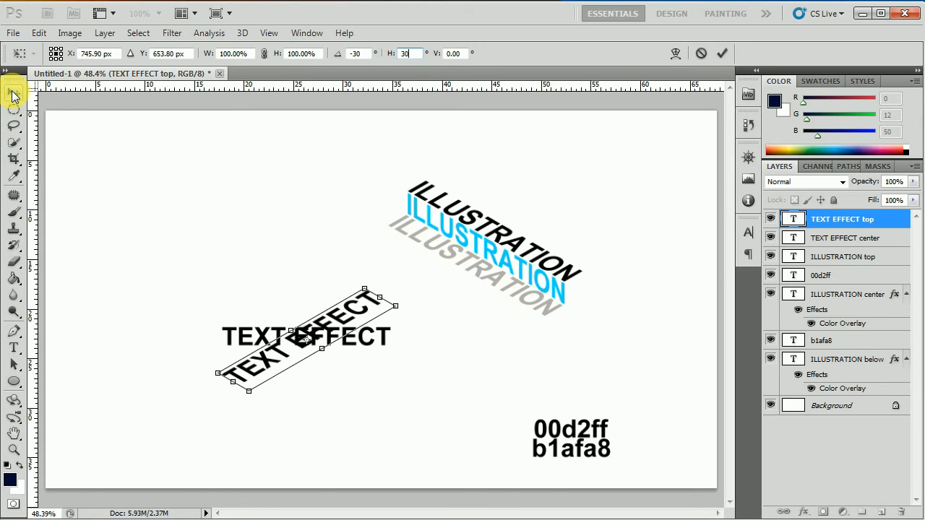
click(13, 94)
click(401, 213)
Move the slanted text up beside the ILLUSTRATION stack, nudging it left.
drag(339, 330, 359, 272)
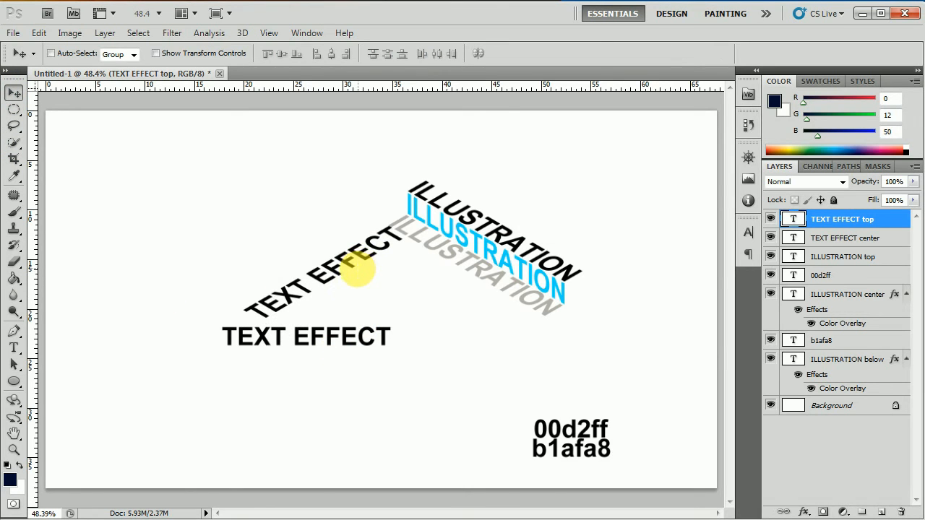
key(Left)
key(Left)
key(Left)
key(Left)
key(Left)
key(Left)
key(Left)
key(Left)
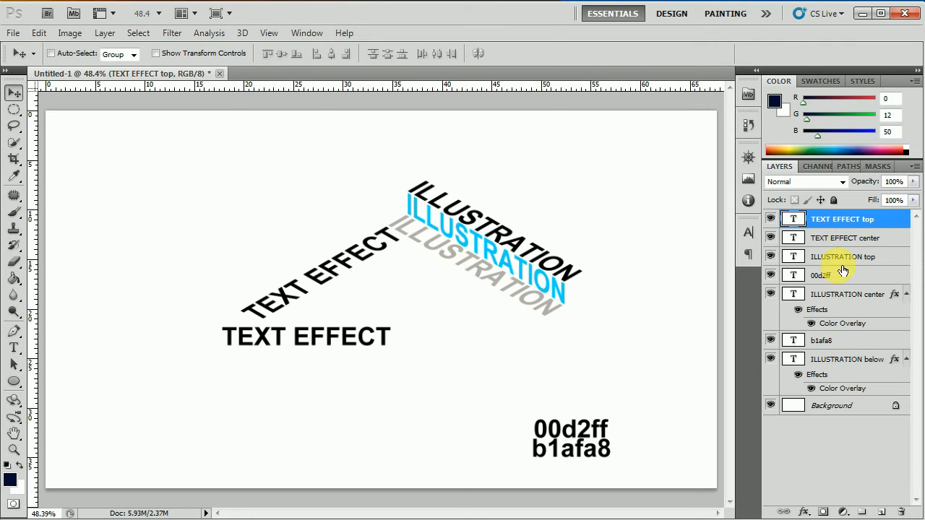
click(849, 237)
Free Transform the TEXT EFFECT center text with a -30° rotation and -30° skew.
click(47, 31)
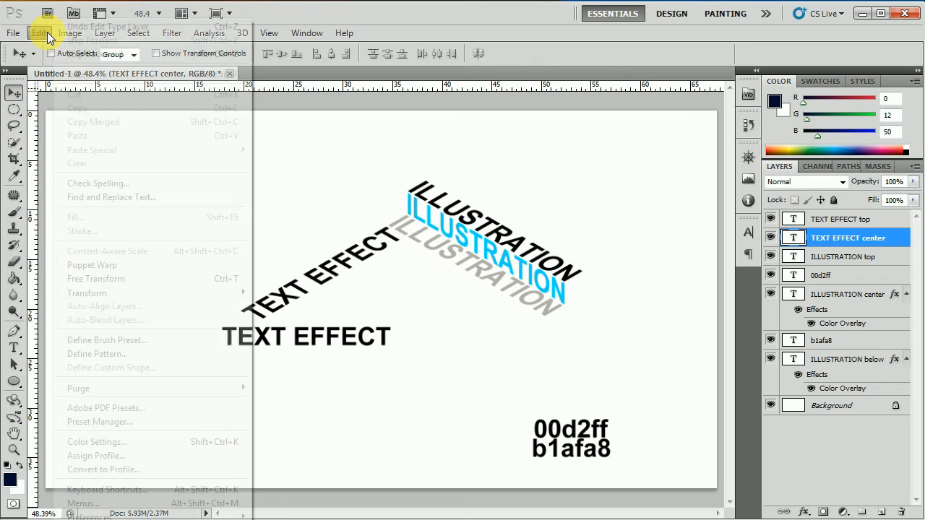
click(125, 280)
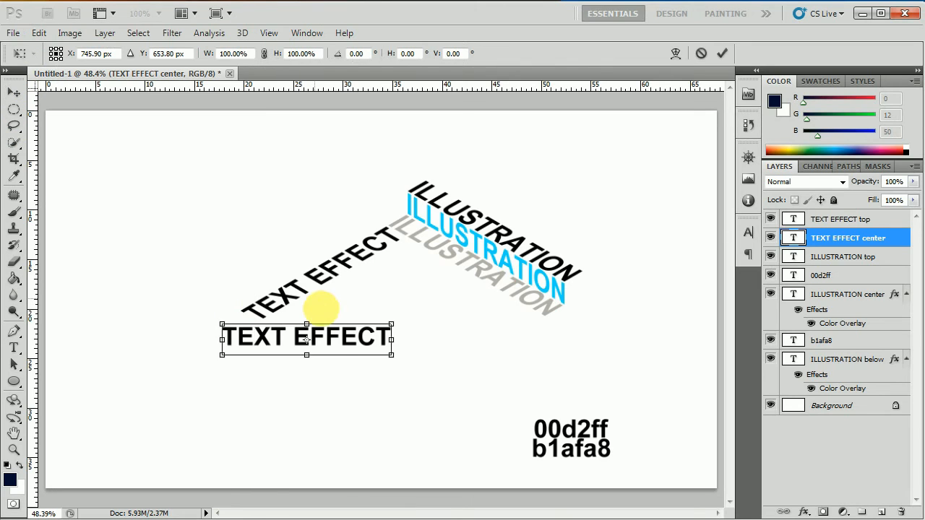
click(359, 54)
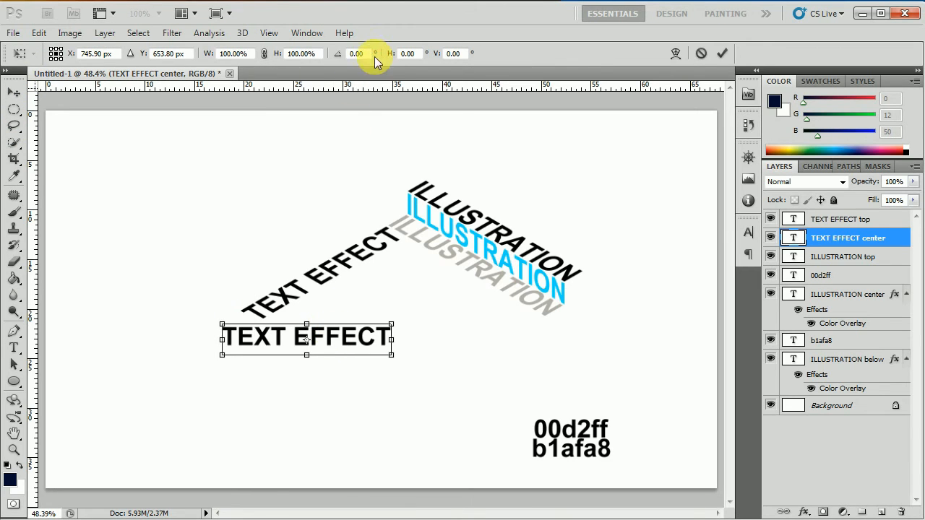
text(-)
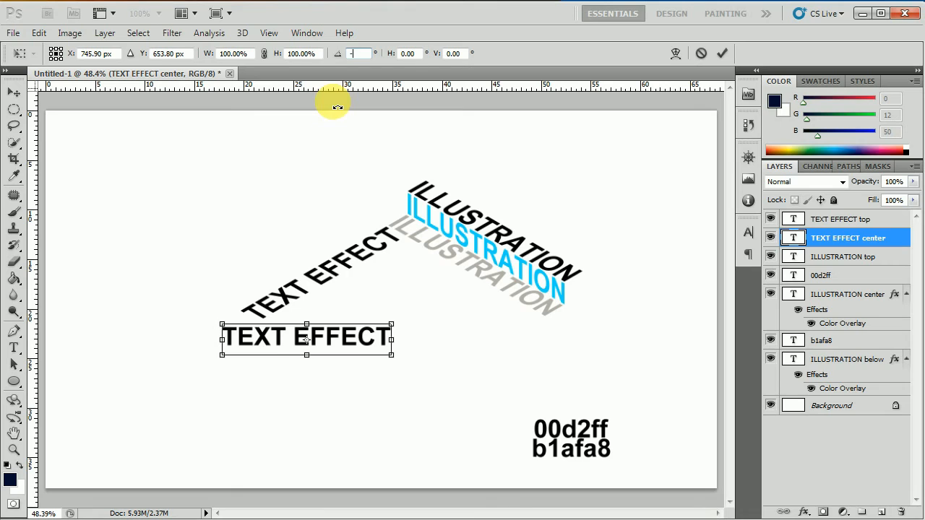
text(30)
click(407, 54)
text(-30)
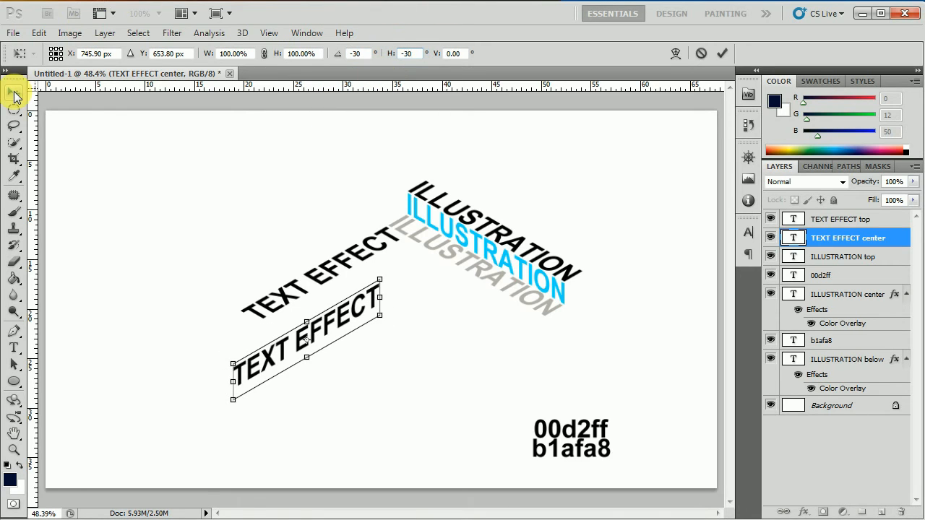
click(13, 92)
click(383, 213)
Move the skewed text just beneath the upper TEXT EFFECT line, nudging it up.
drag(357, 323, 372, 289)
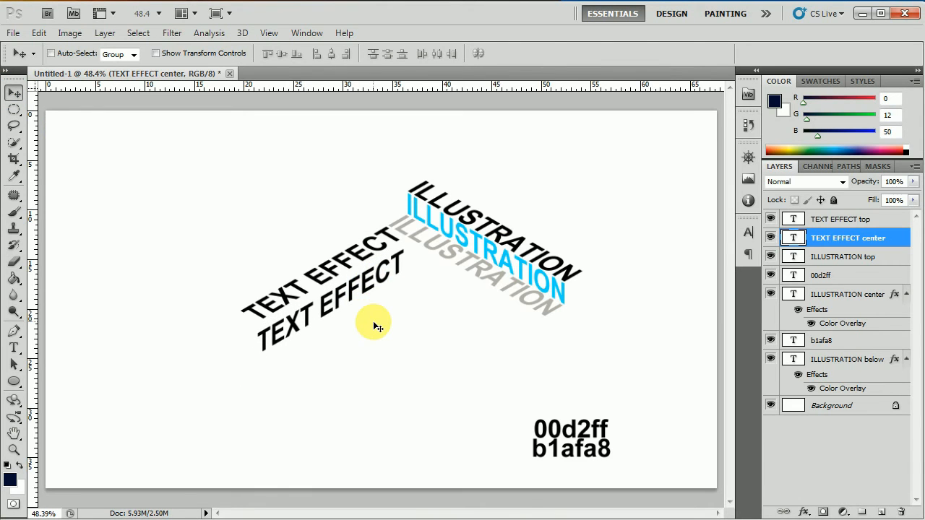
key(Up)
key(Up)
key(Up)
key(Up)
key(Up)
key(Up)
key(Up)
key(Up)
key(Up)
key(Up)
key(Up)
key(Up)
key(Up)
key(Up)
key(Up)
key(Up)
key(Up)
key(Up)
key(Up)
key(Up)
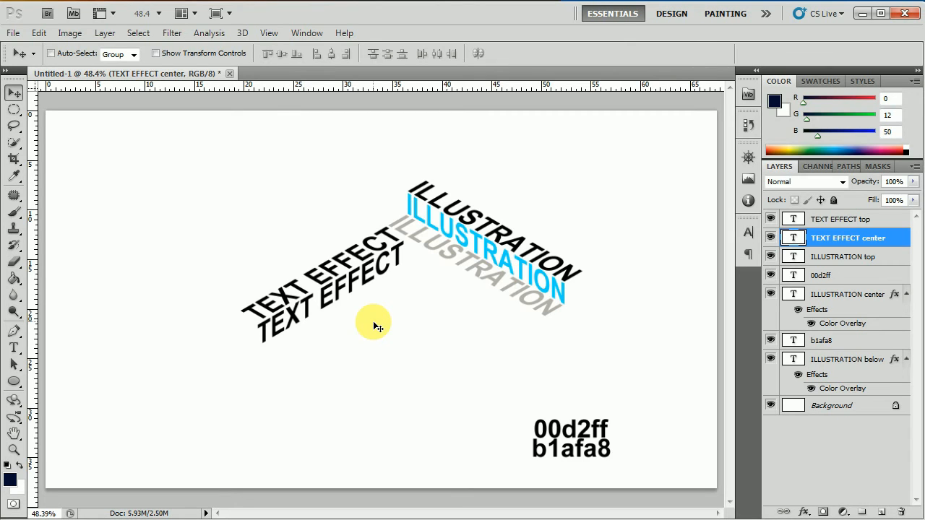
click(862, 221)
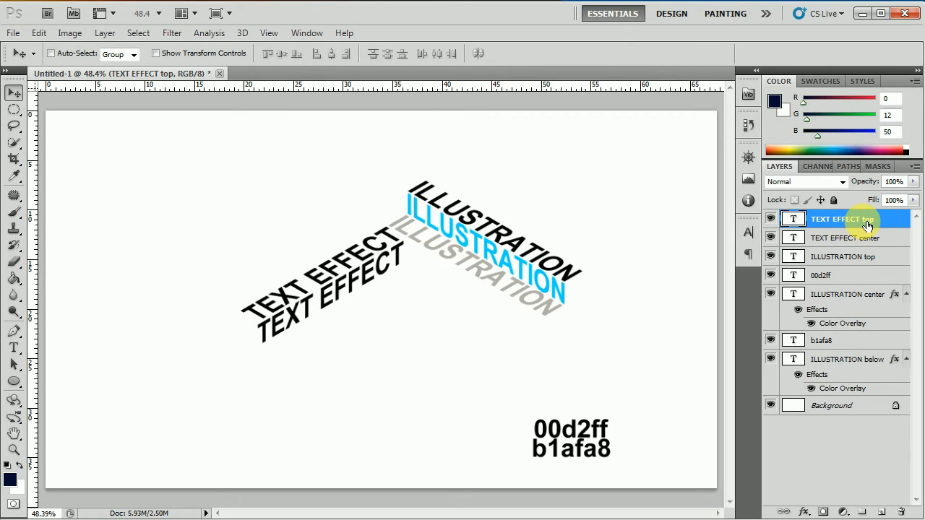
Duplicate the TEXT EFFECT top layer.
right_click(866, 226)
click(791, 149)
click(586, 163)
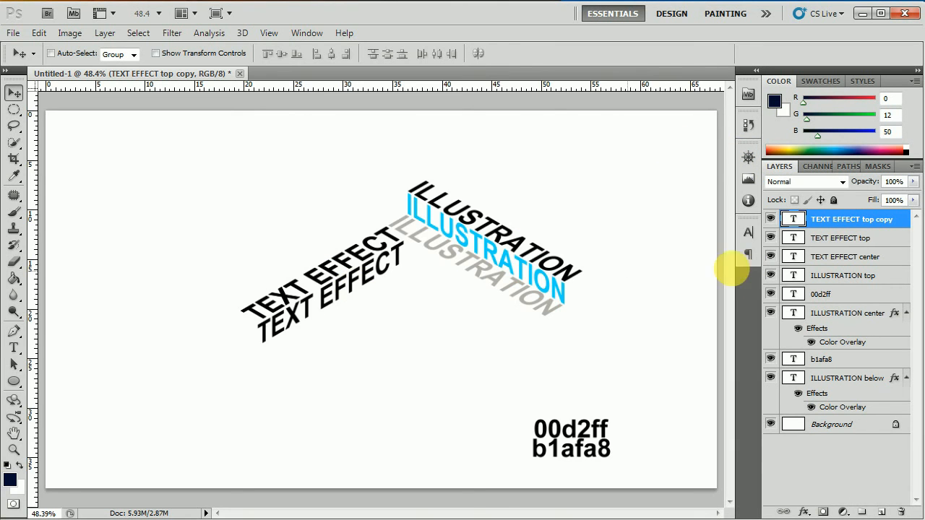
double_click(890, 221)
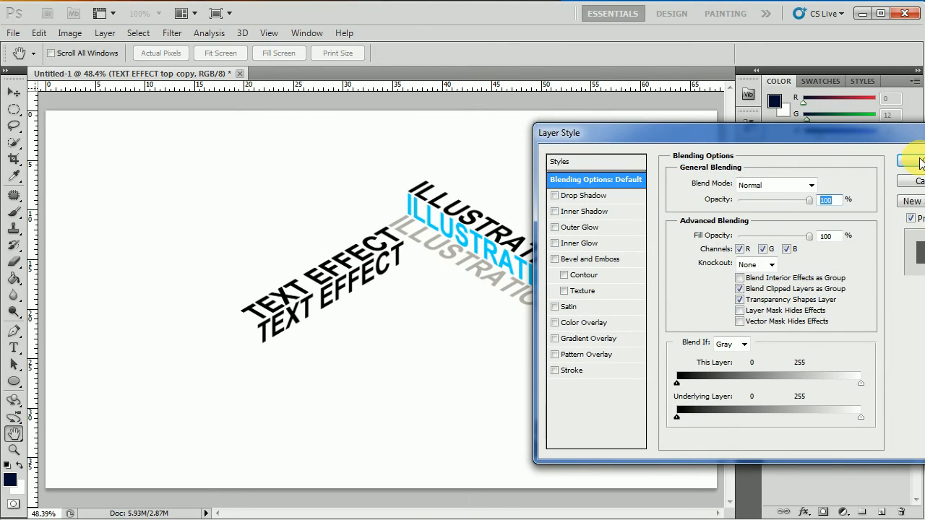
click(909, 162)
Rename the copy 'TEXT EFFECT below' and drag it beneath the other two lines.
double_click(880, 220)
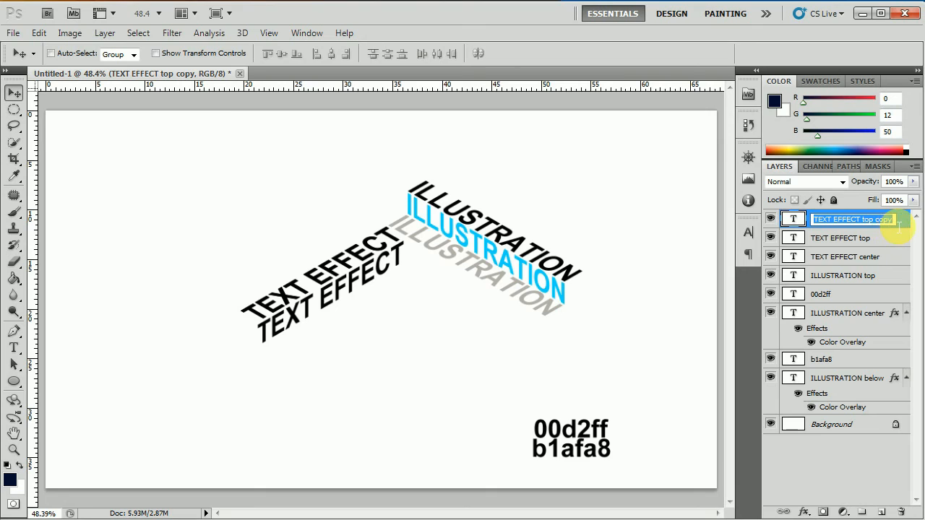
click(897, 223)
key(BackSpace)
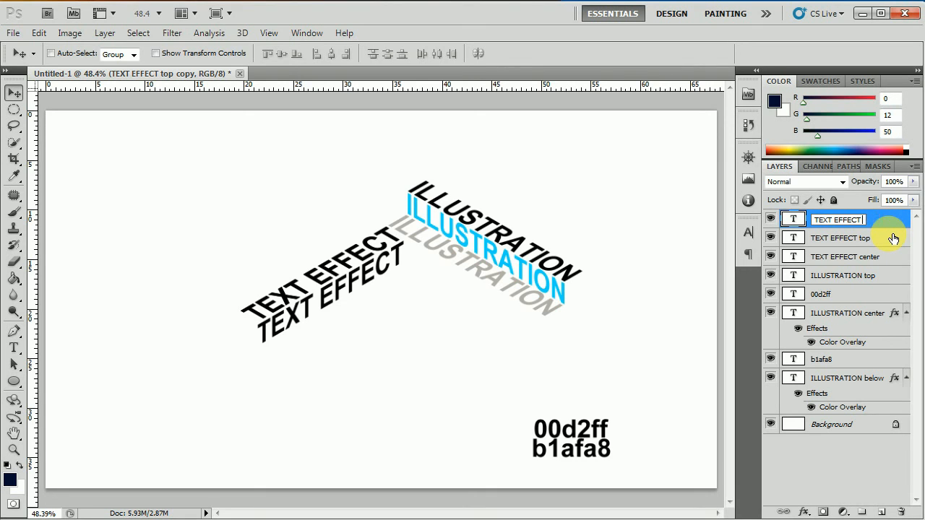
text(below)
click(849, 239)
click(842, 221)
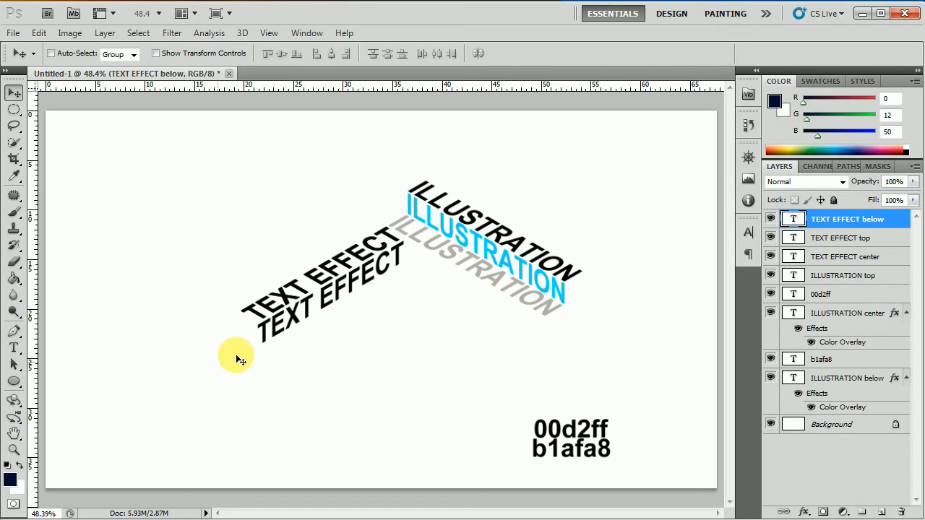
drag(301, 289, 323, 325)
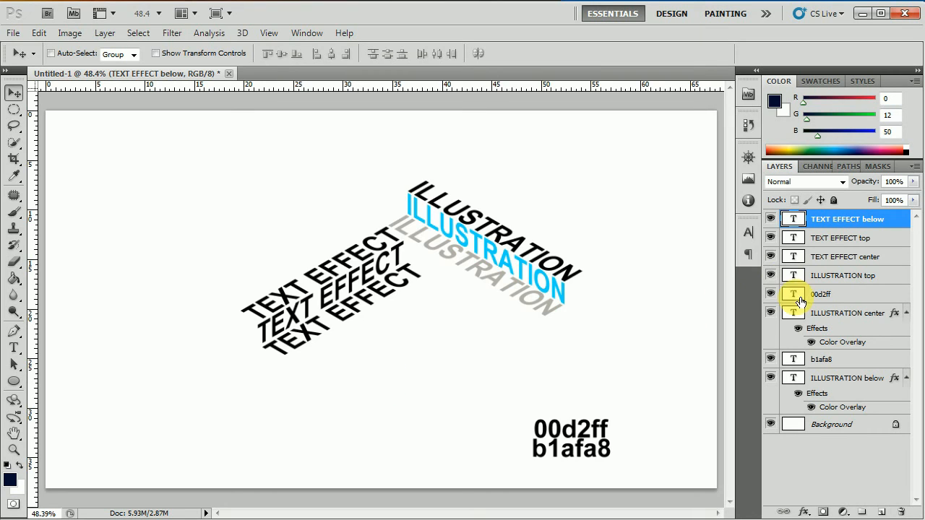
click(874, 257)
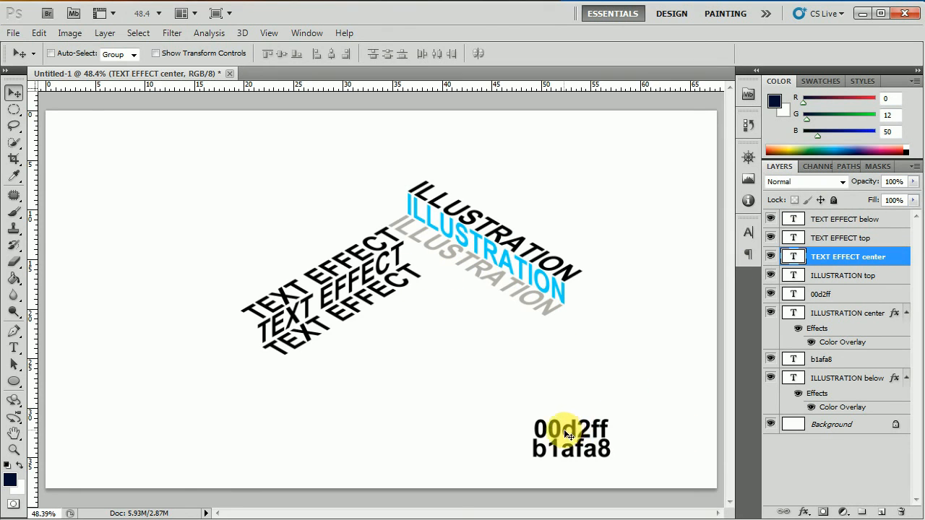
Give the TEXT EFFECT center layer a light blue 00d2ff Color Overlay.
click(806, 512)
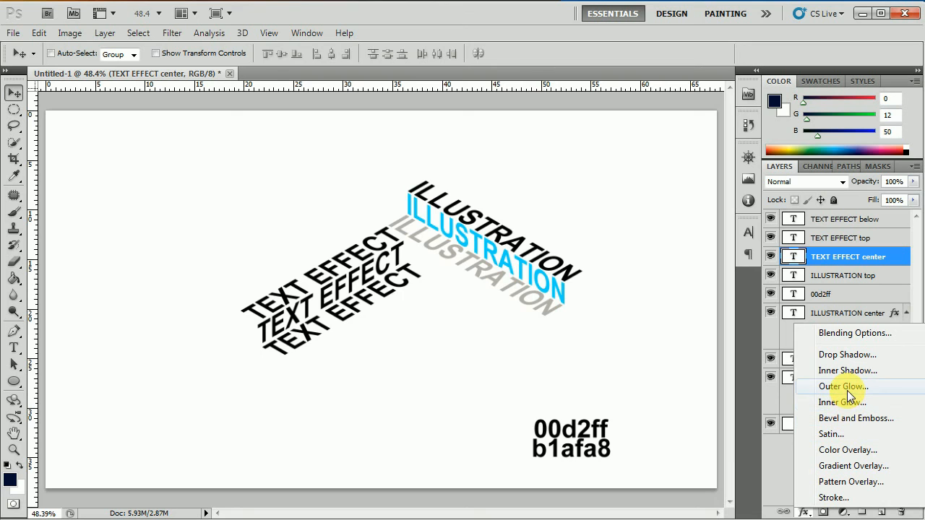
click(846, 450)
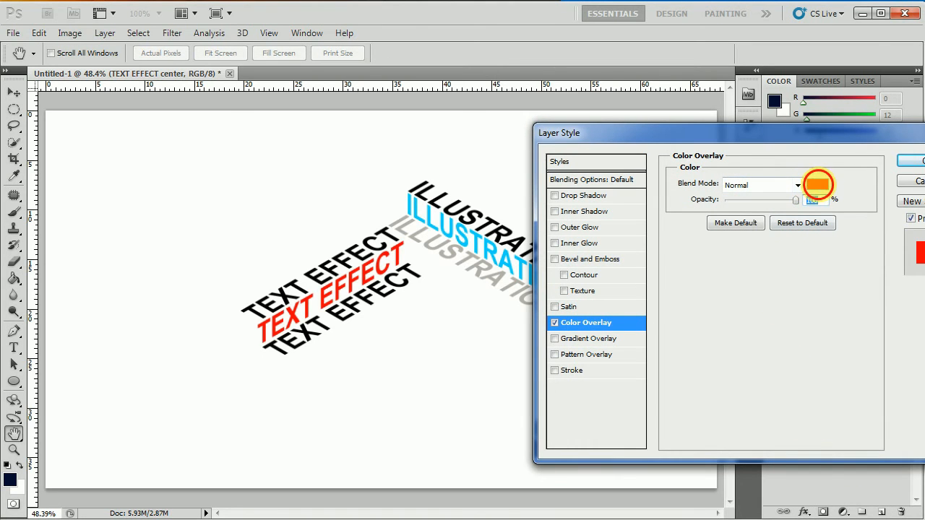
click(817, 187)
drag(362, 374, 309, 377)
text(00d2ff)
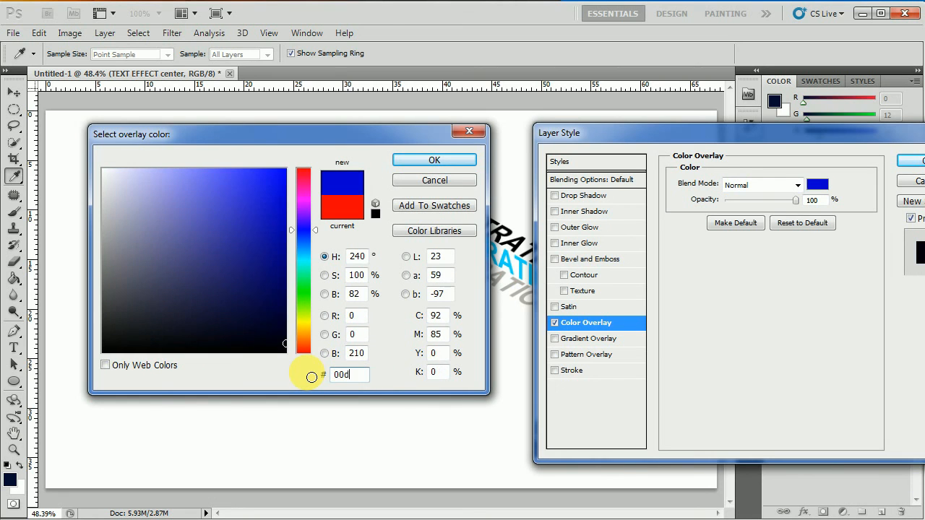
click(418, 164)
click(905, 161)
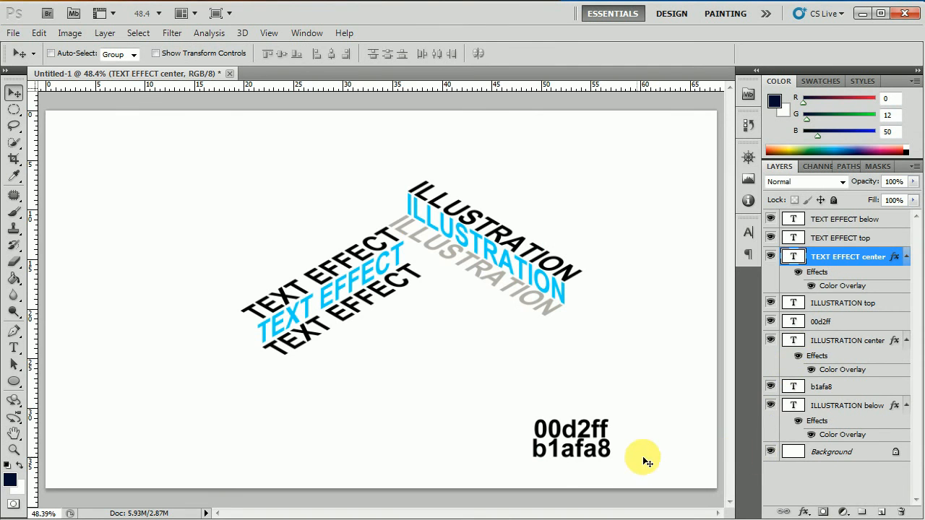
Give the TEXT EFFECT below layer a gray b1afa8 Color Overlay.
click(872, 221)
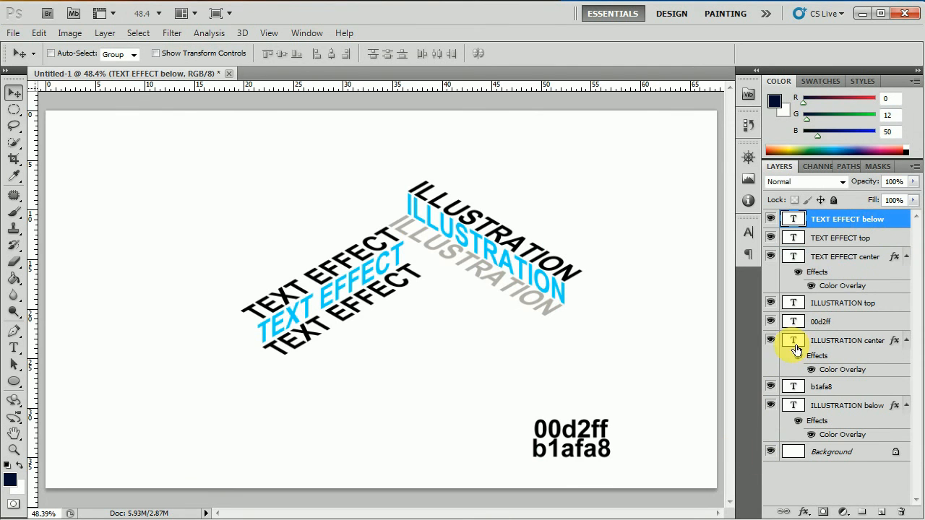
click(802, 512)
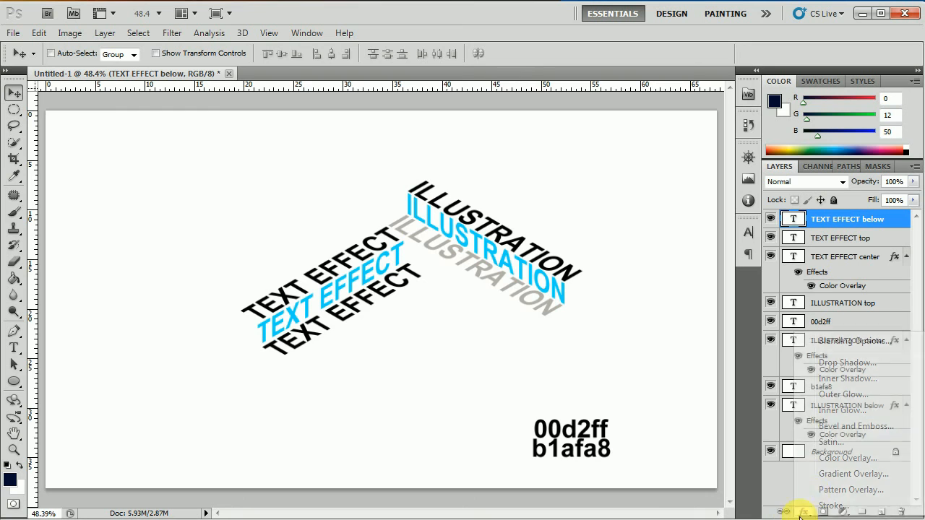
click(841, 458)
drag(736, 141, 645, 140)
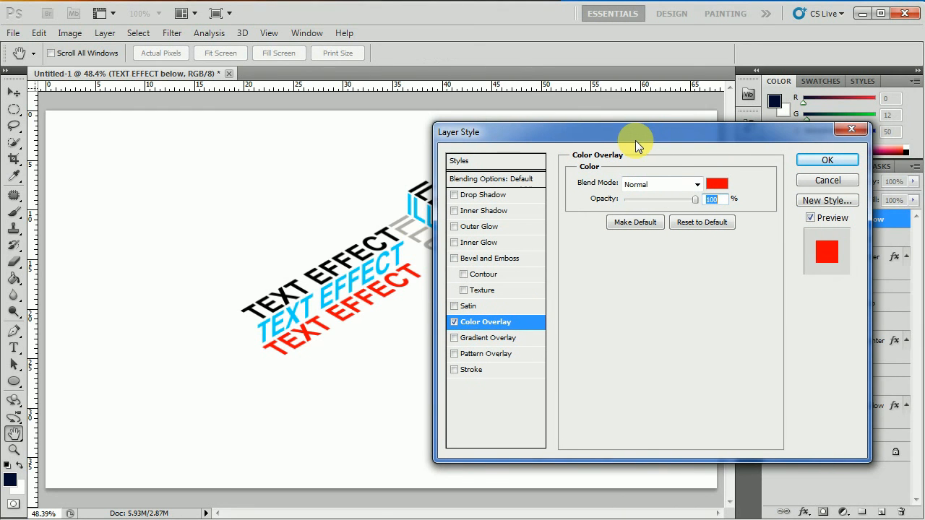
click(719, 184)
drag(365, 375, 308, 381)
text(b1)
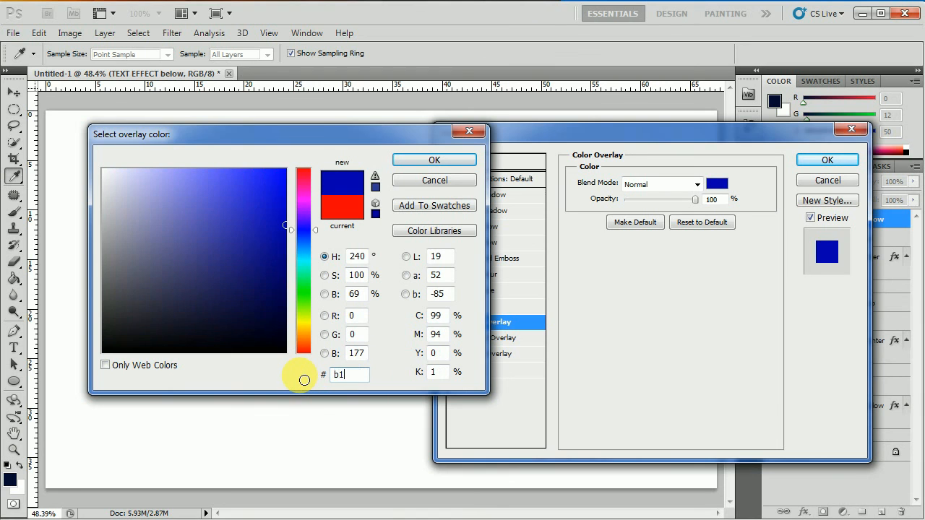
text(afa8)
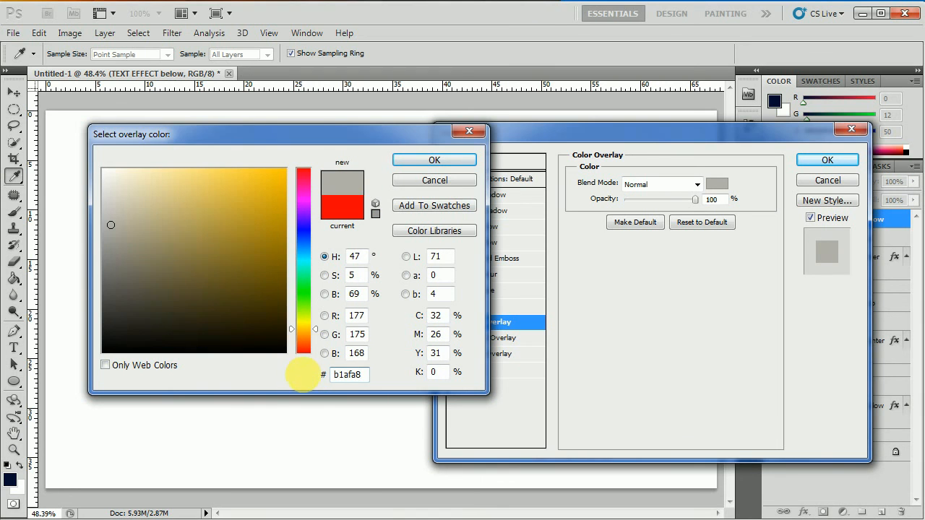
click(432, 160)
click(826, 159)
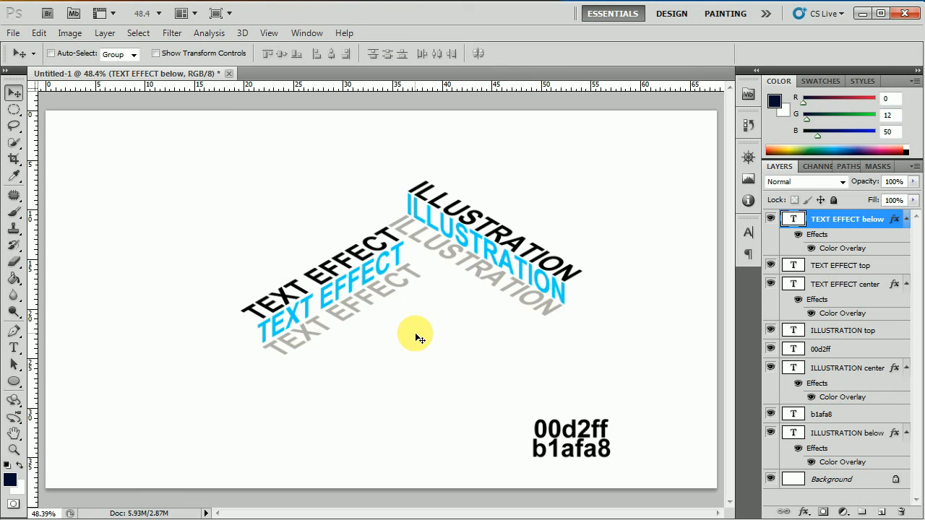
click(820, 350)
Delete the 00d2ff and b1afa8 colour note layers.
ctrl+click(829, 413)
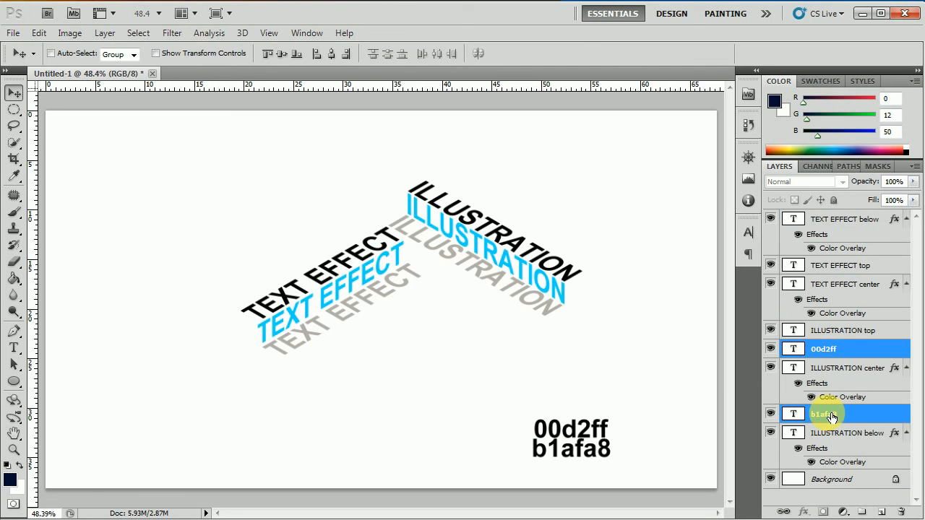
right_click(830, 414)
click(723, 162)
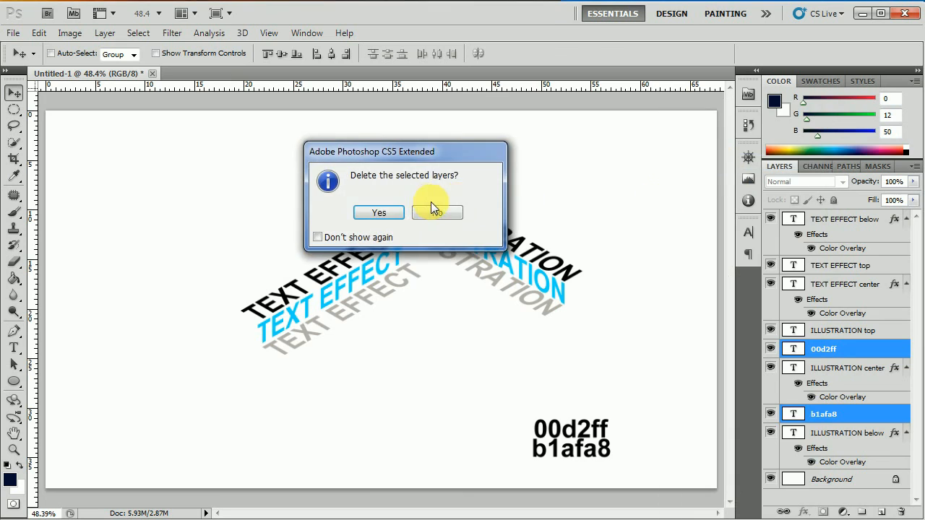
click(380, 209)
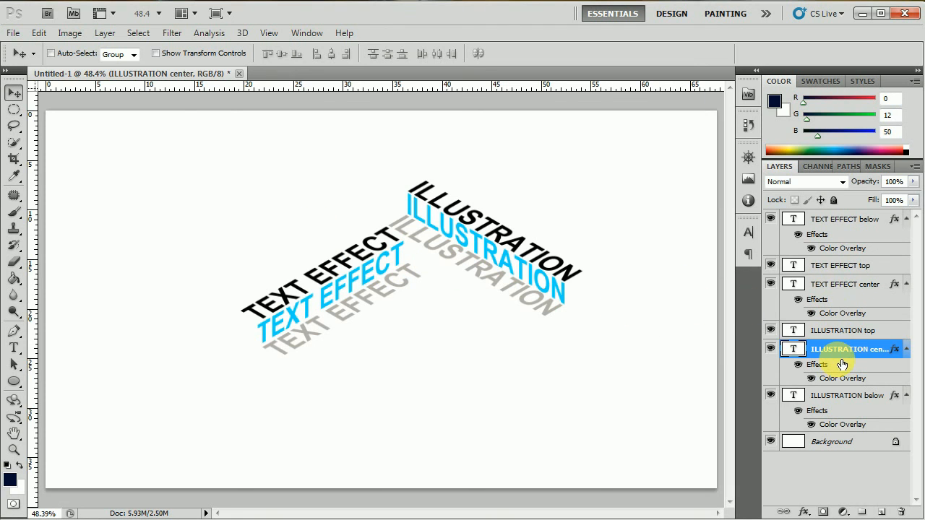
Select the three ILLUSTRATION layers and reposition the stack against the TEXT EFFECT stack.
click(845, 331)
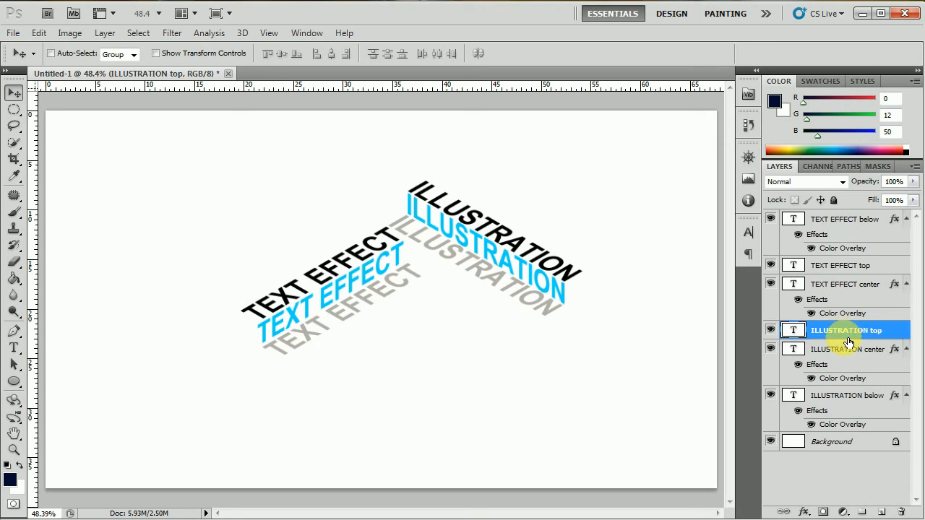
shift+click(841, 349)
shift+click(838, 395)
drag(512, 263, 321, 385)
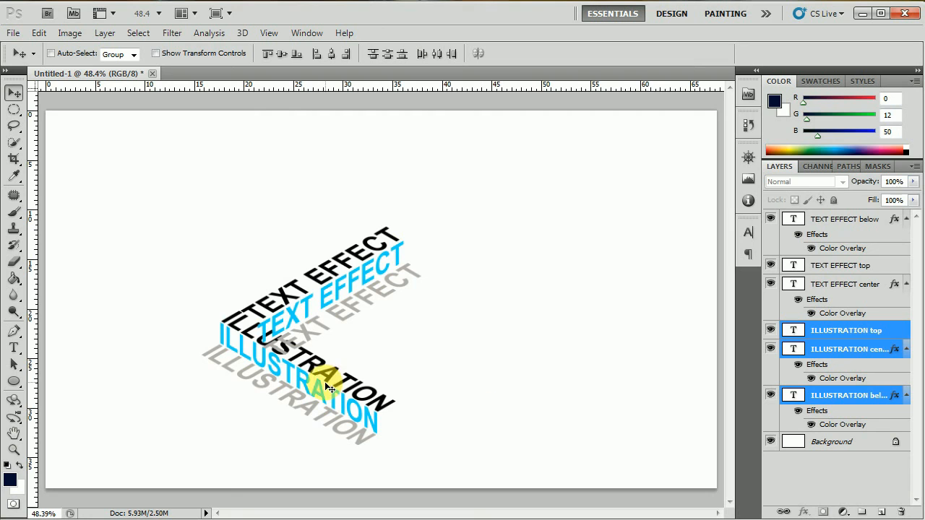
drag(324, 382, 515, 255)
key(Down)
key(Down)
key(Down)
key(Down)
key(Down)
key(Down)
key(Down)
key(Down)
key(Down)
key(Down)
key(Down)
key(Down)
key(Down)
key(Down)
key(Down)
key(Down)
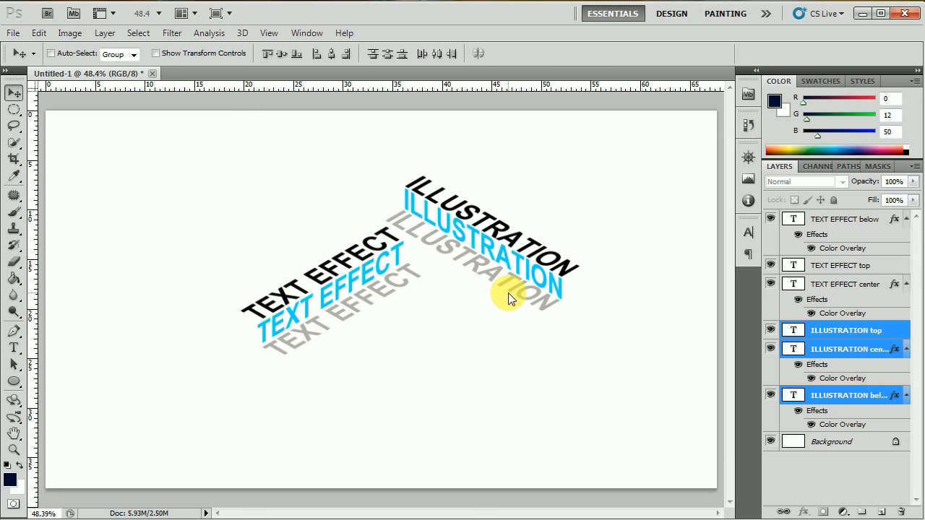
key(Right)
key(Right)
key(Right)
key(Right)
key(Right)
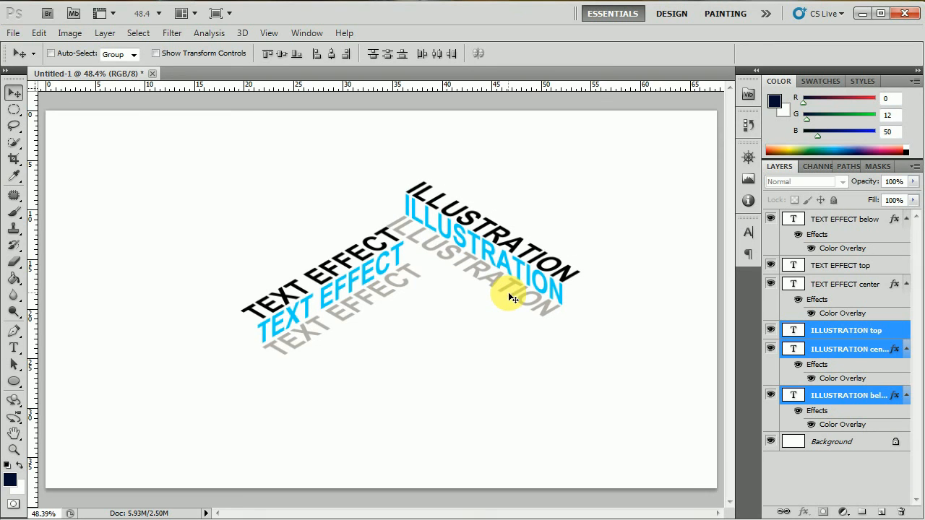